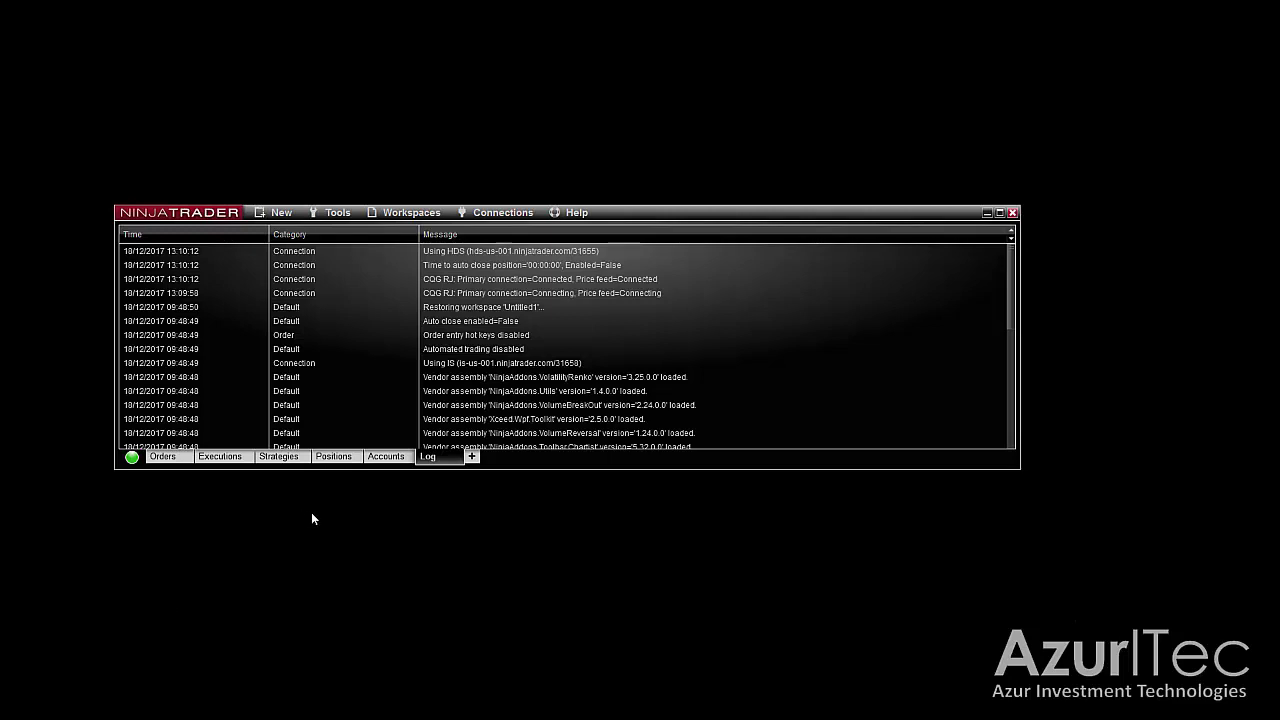
Open a new Market Analyzer window and place it in front of the main NinjaTrader window.
click(281, 213)
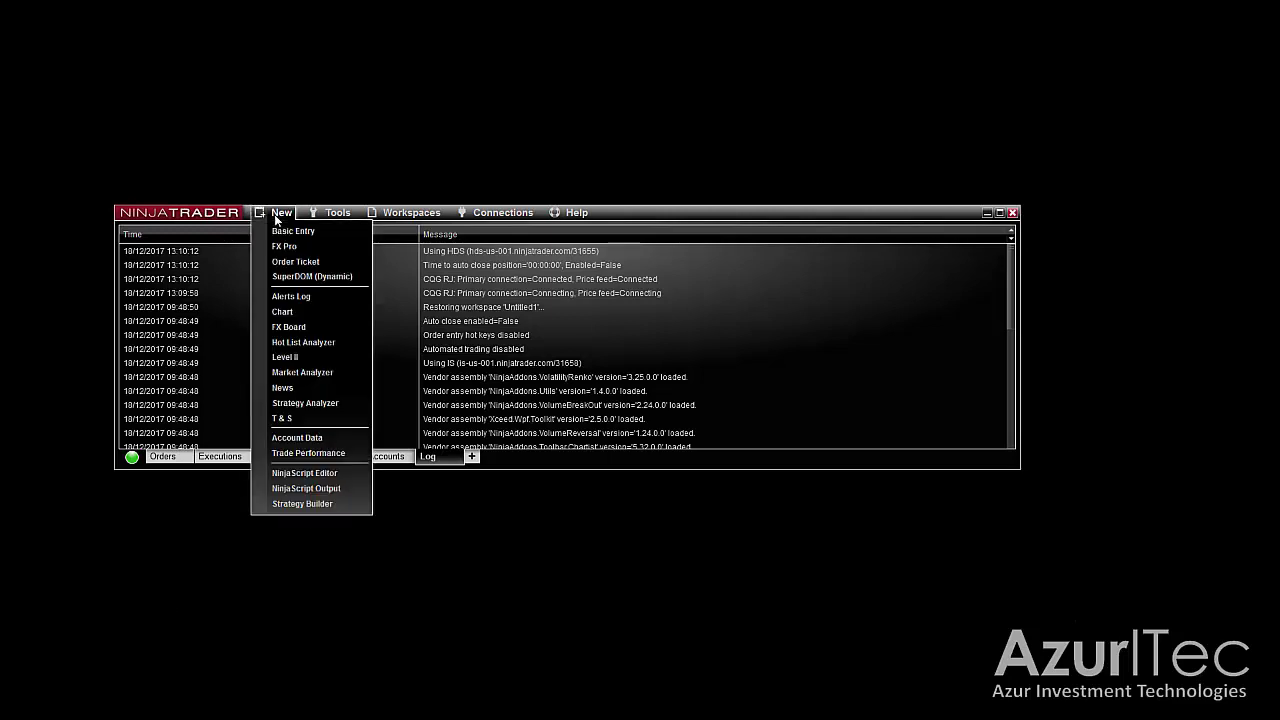
click(290, 372)
drag(974, 178, 854, 104)
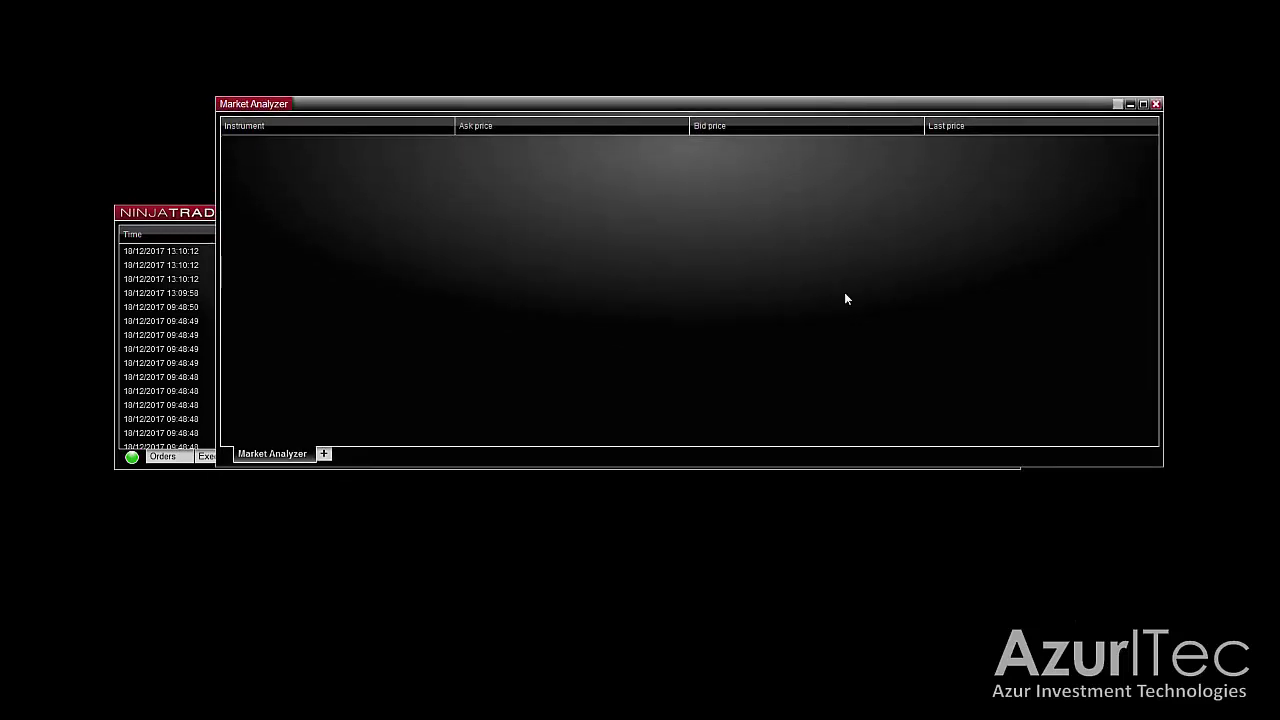
Open the column settings of the Market Analyzer and widen the dialog.
click(190, 218)
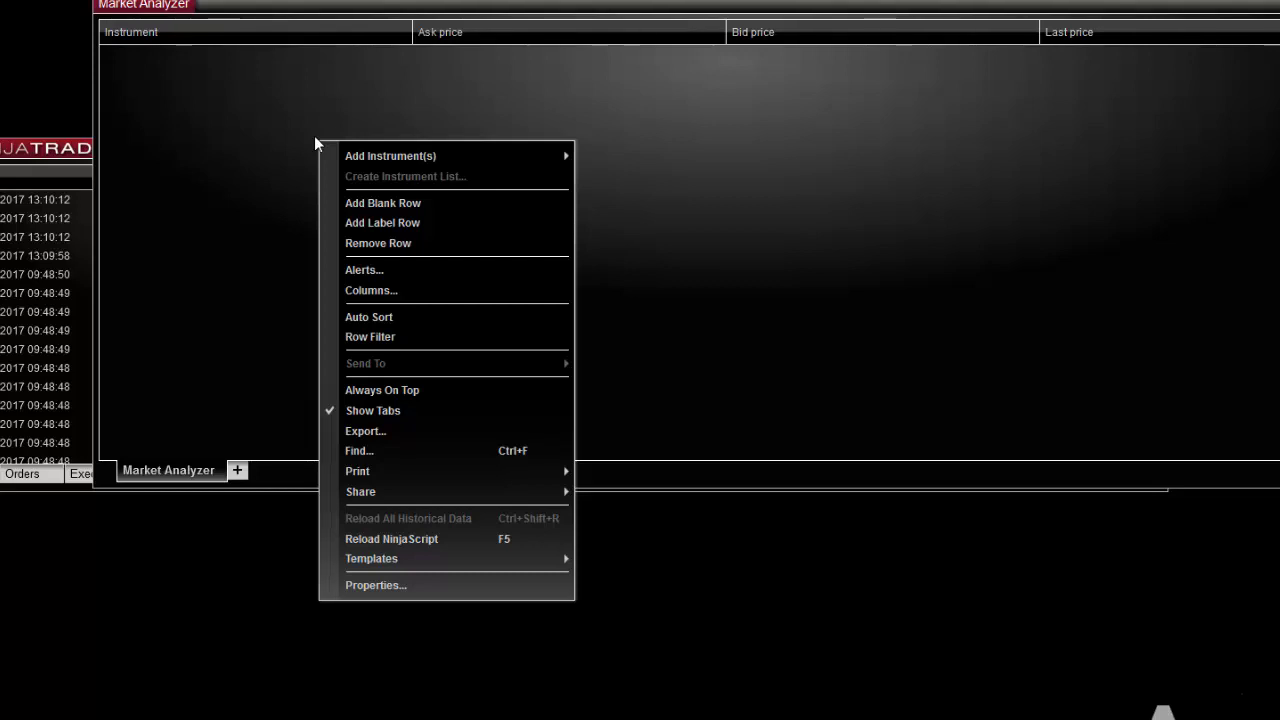
click(367, 291)
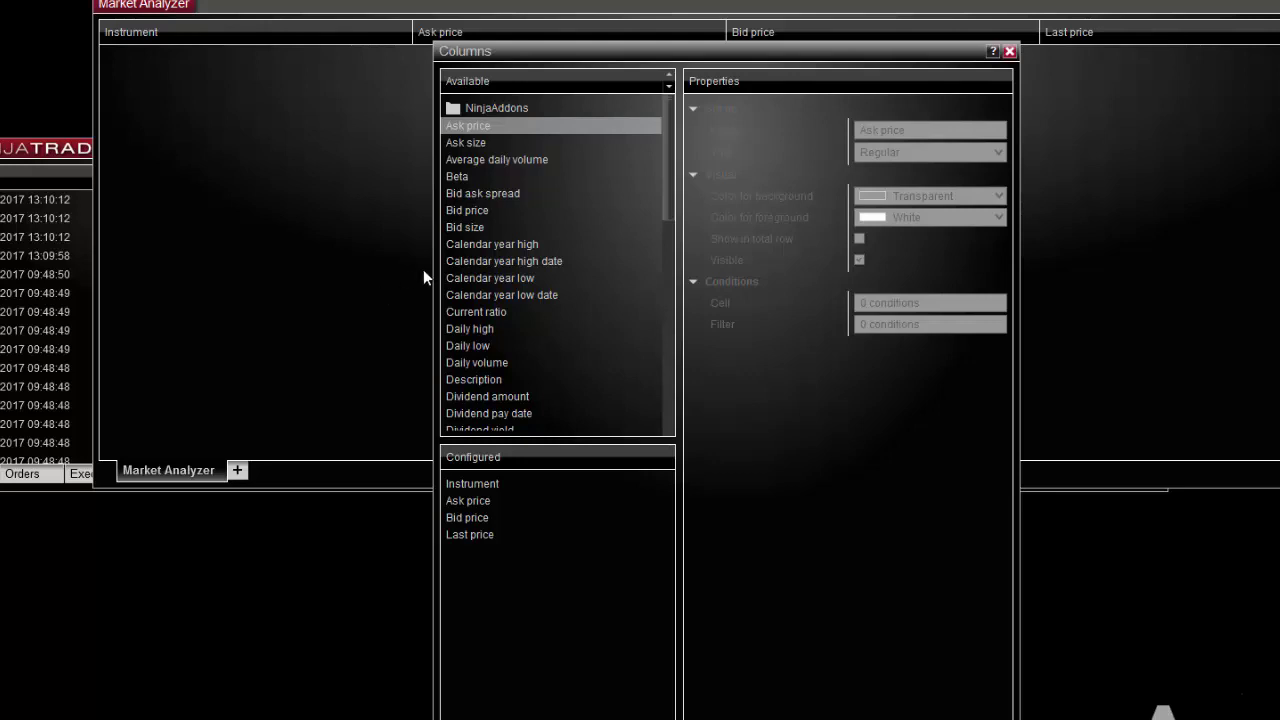
drag(432, 266, 115, 252)
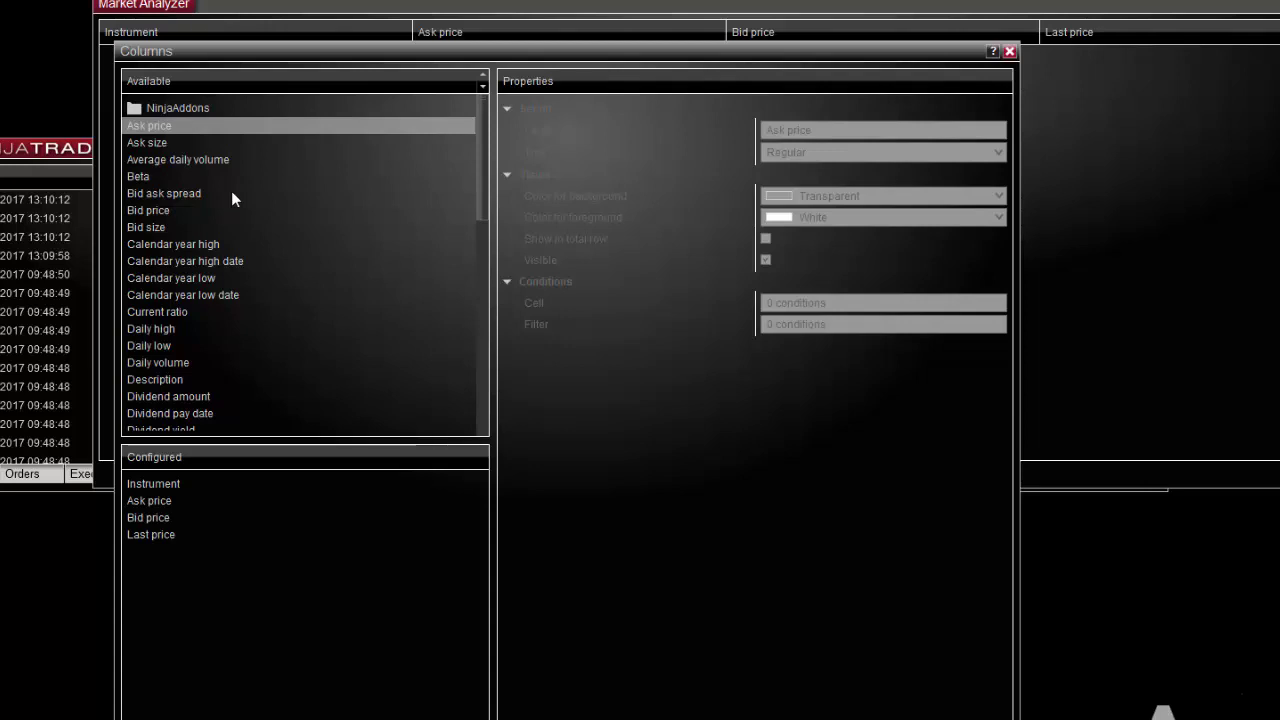
Add Elliott Scanner Type 1.00 from the NinjaAddons folder to the configured columns.
double_click(180, 110)
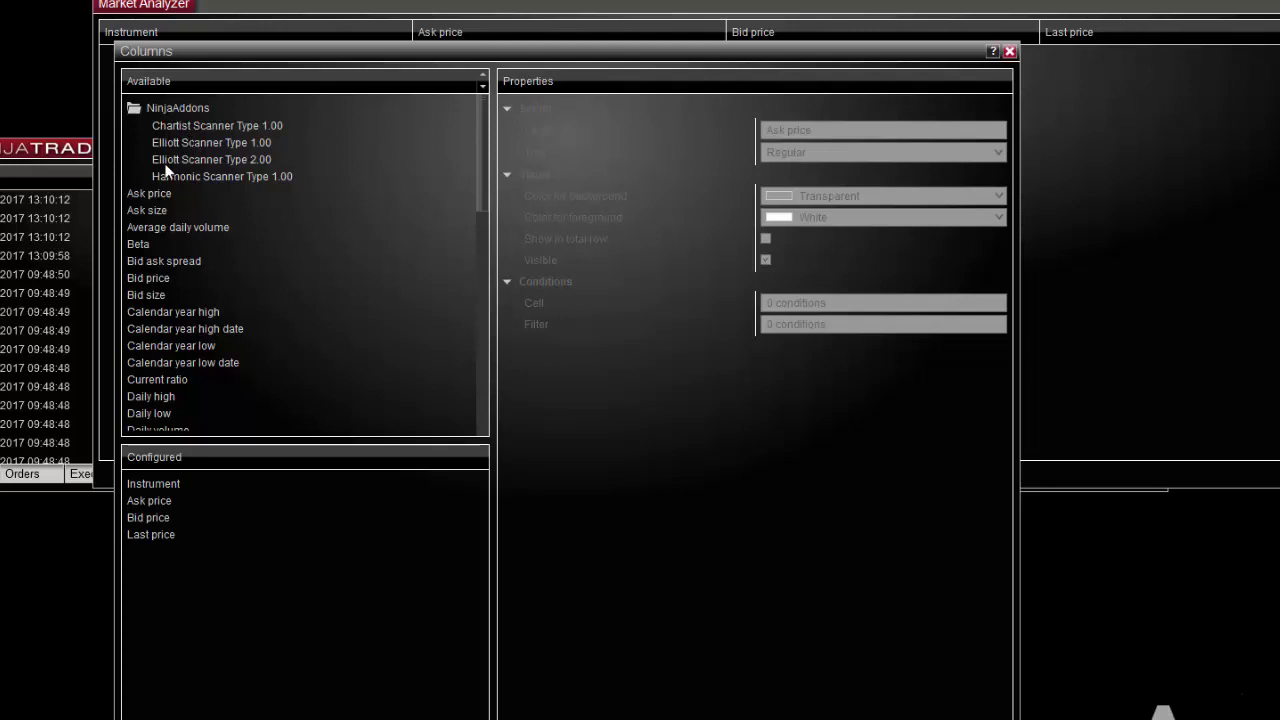
click(252, 144)
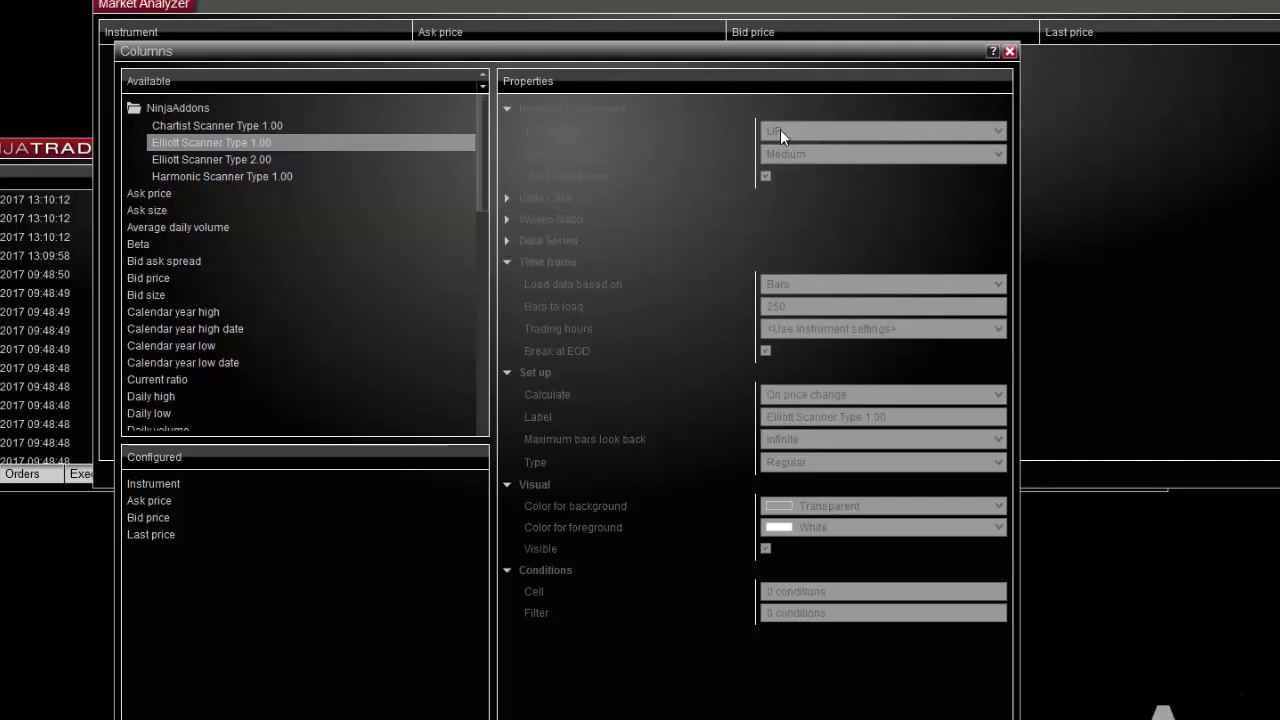
click(262, 160)
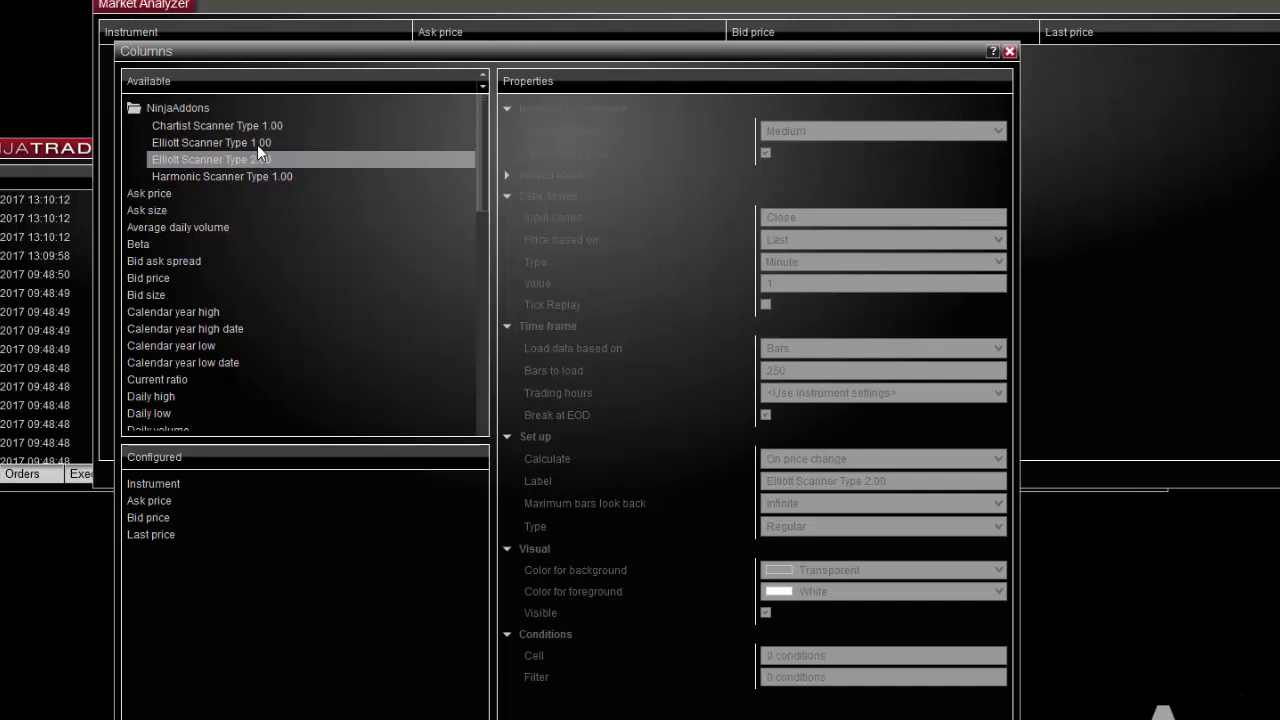
double_click(257, 144)
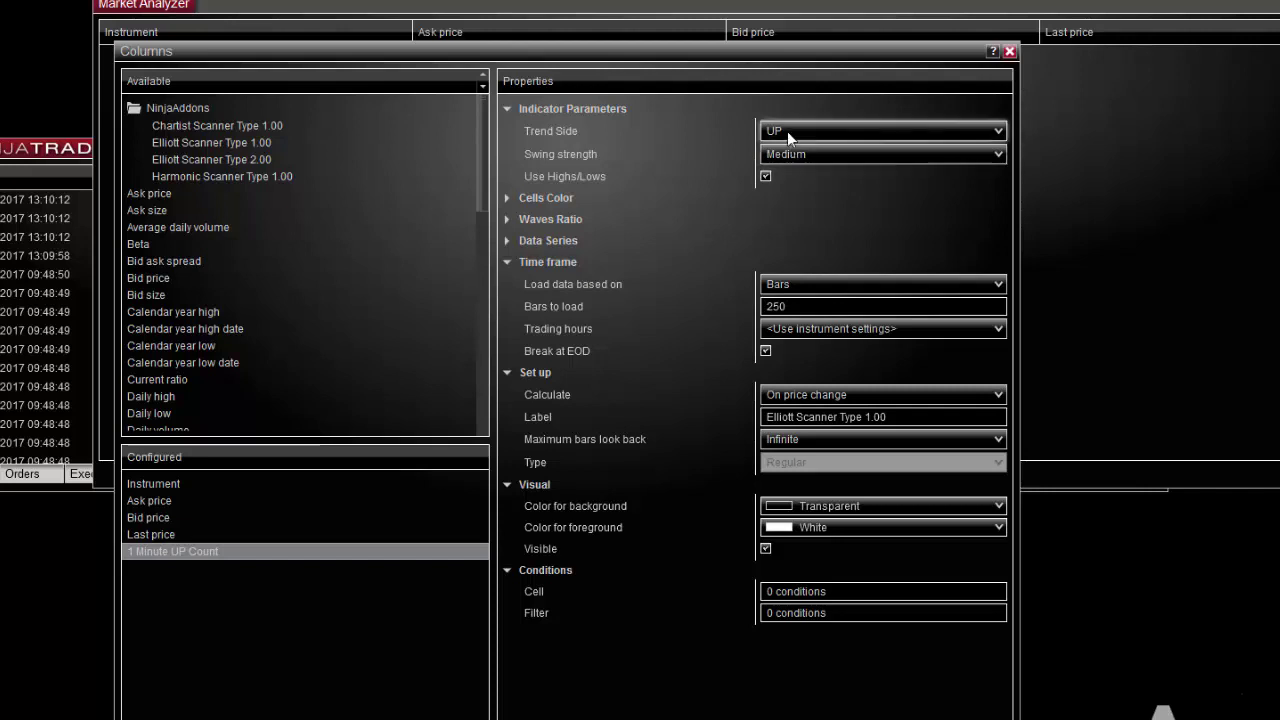
click(510, 198)
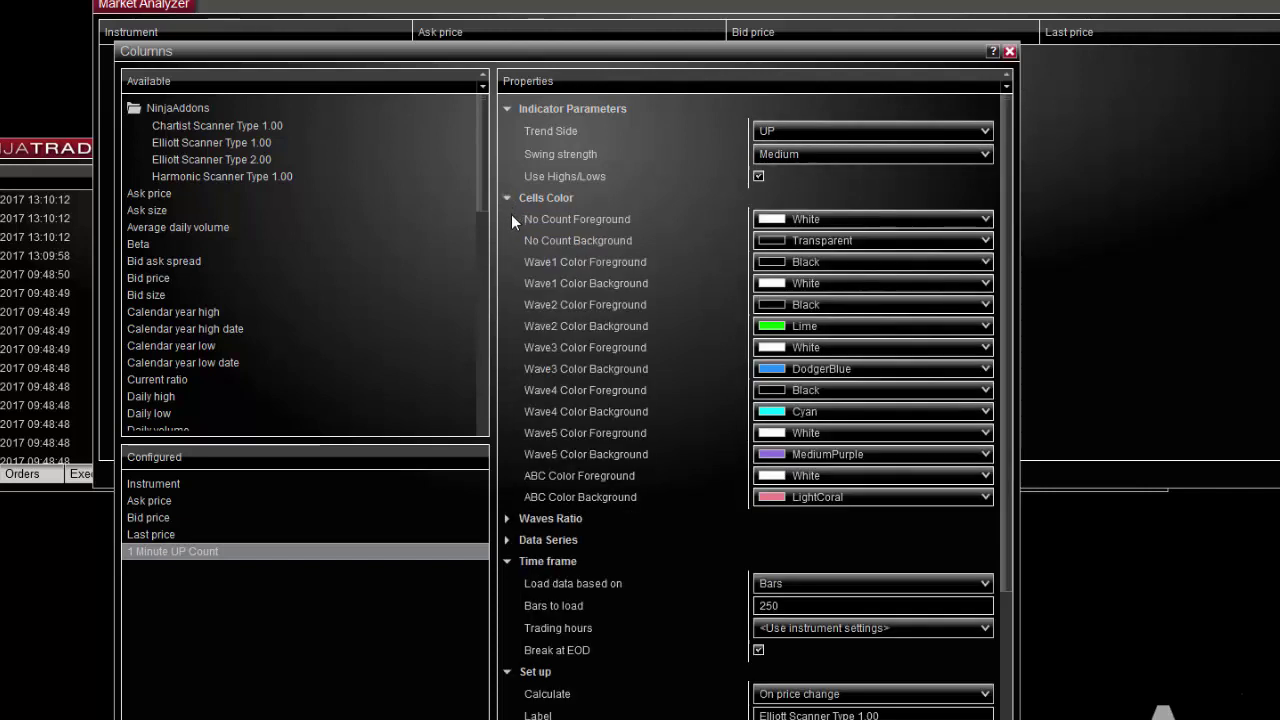
click(506, 518)
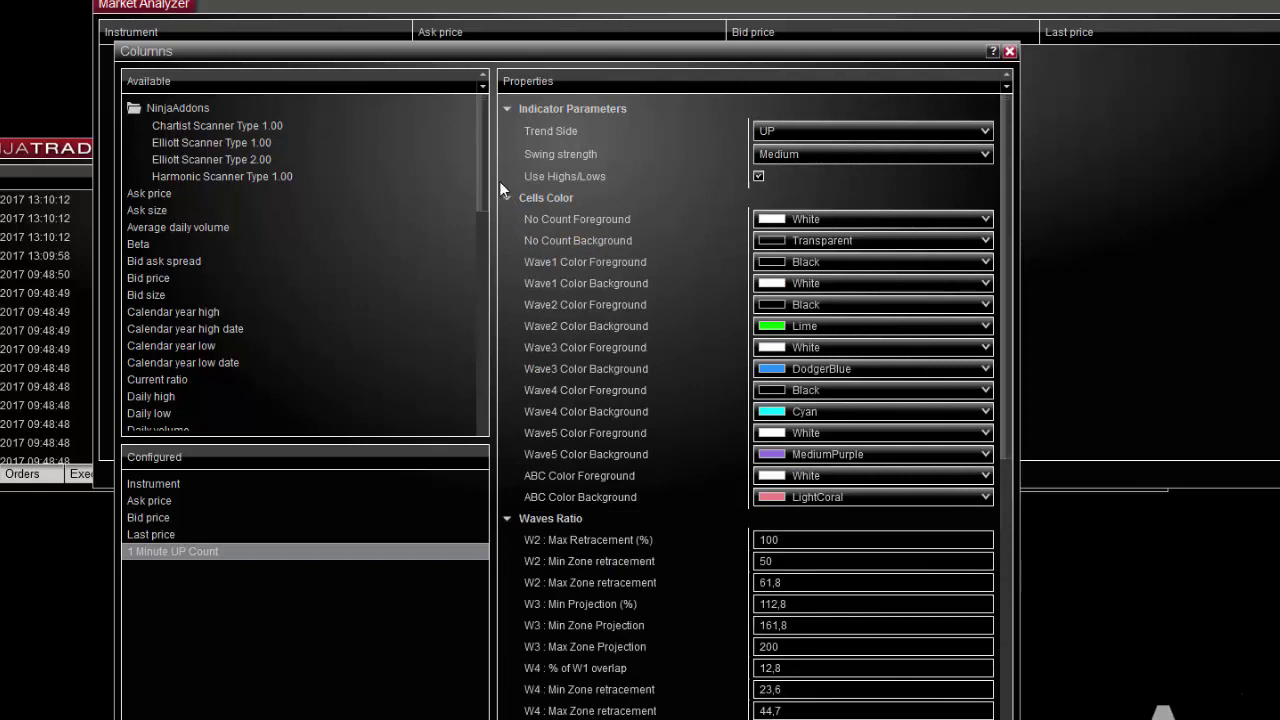
click(505, 199)
click(505, 219)
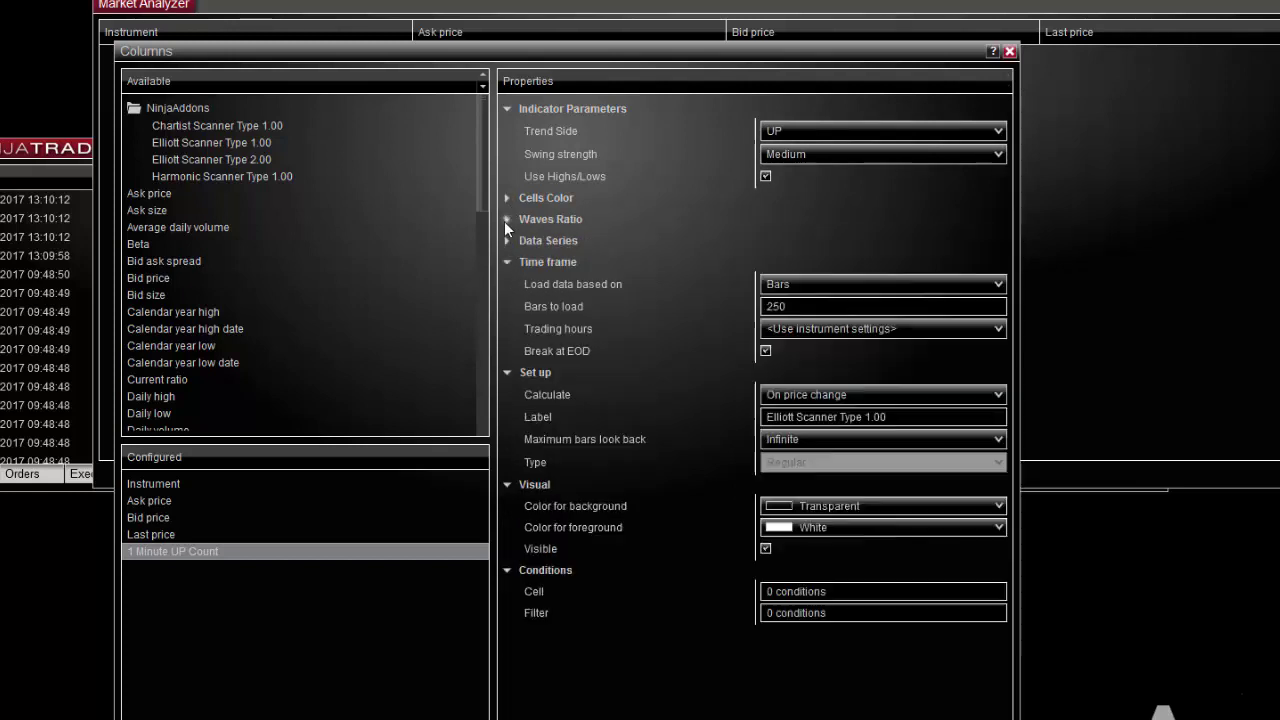
Choose UP as the scanner's Trend Side and Medium as its Swing strength.
click(804, 134)
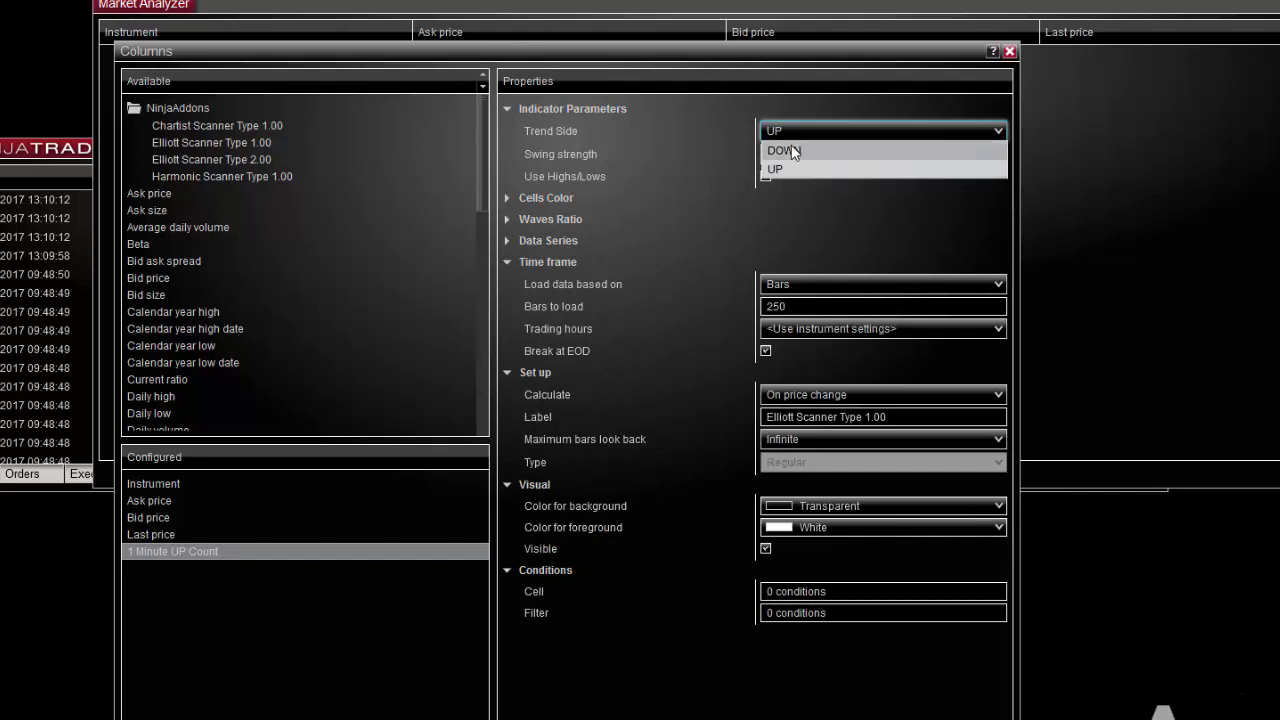
click(787, 163)
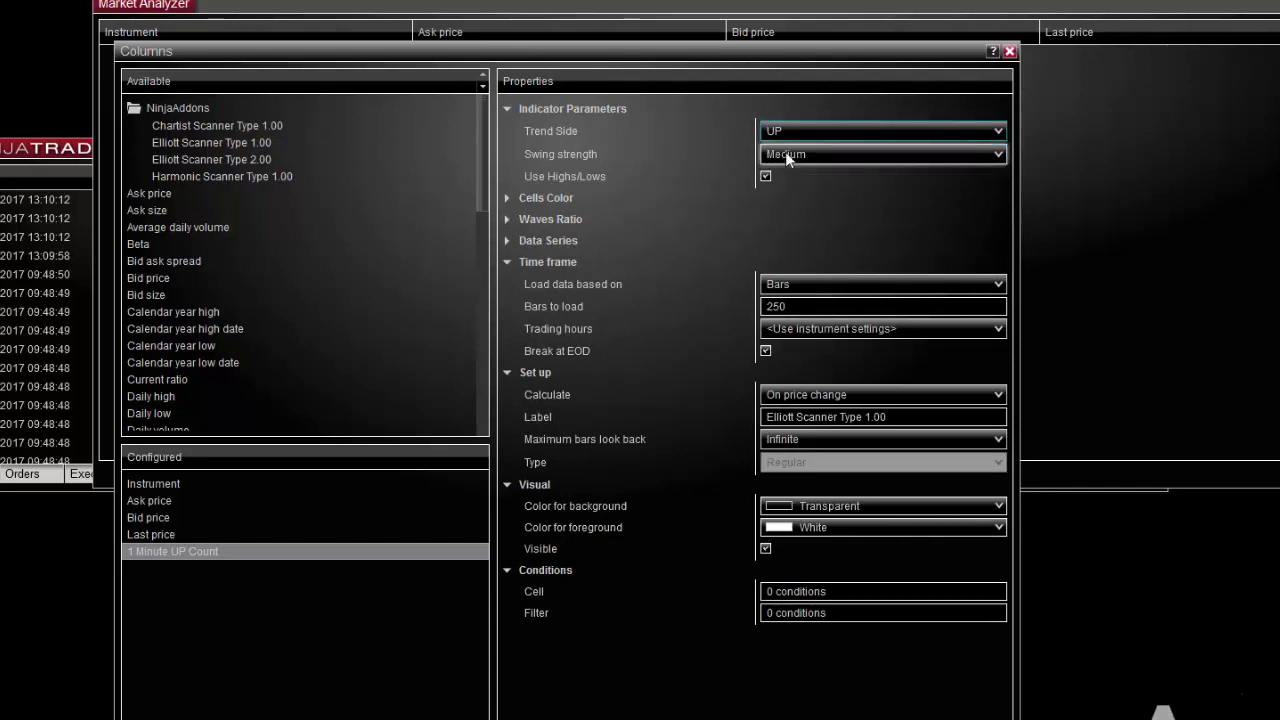
click(788, 155)
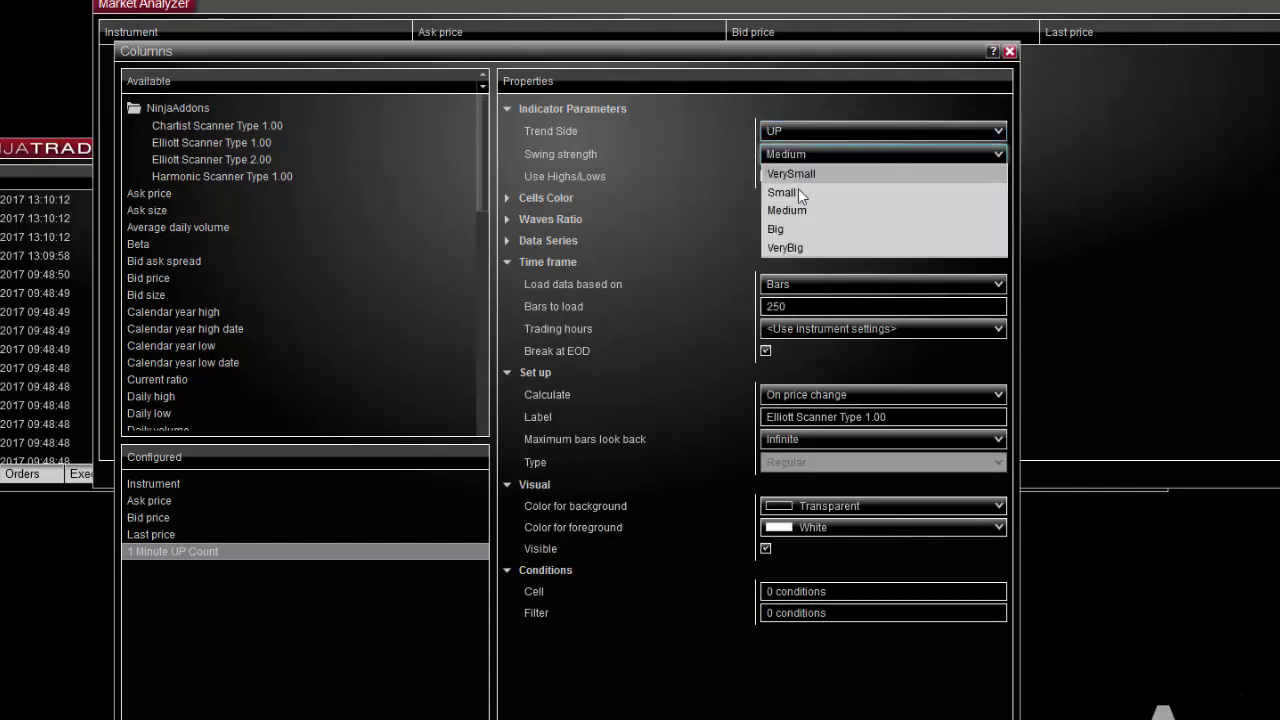
click(787, 210)
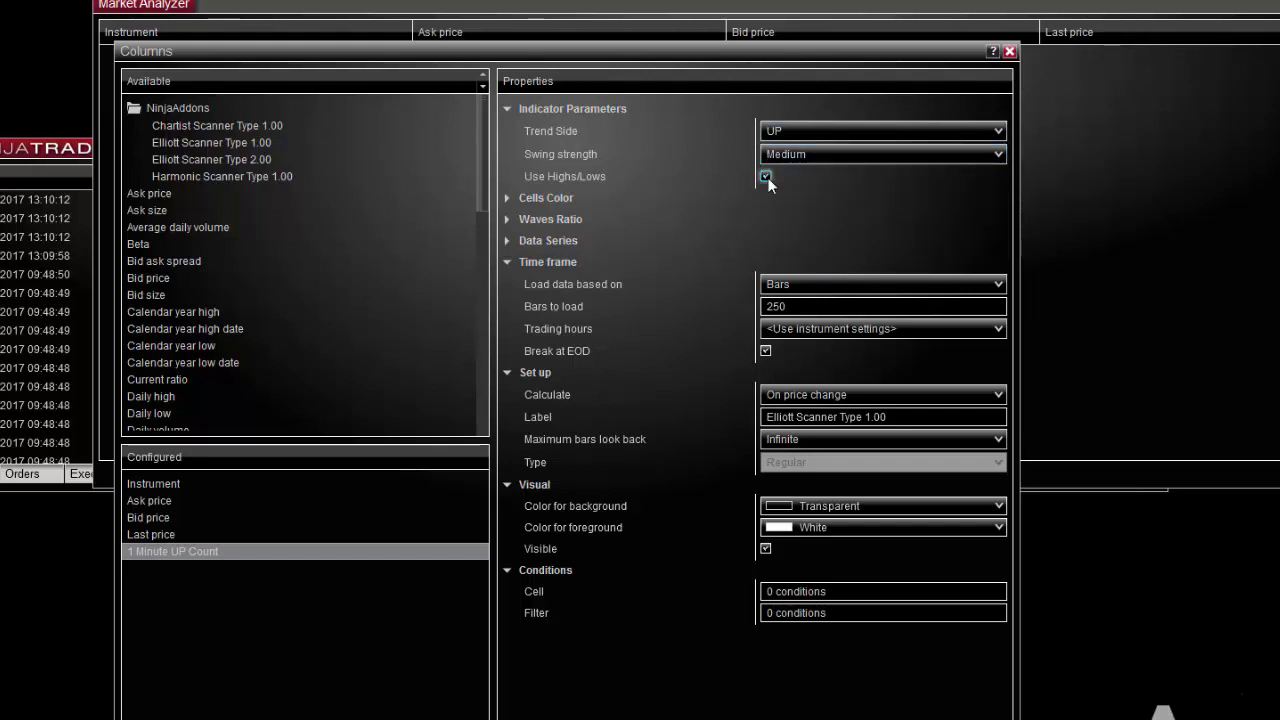
Set the scanner's Wave2 Color Background to Red in the cell colour settings.
click(512, 196)
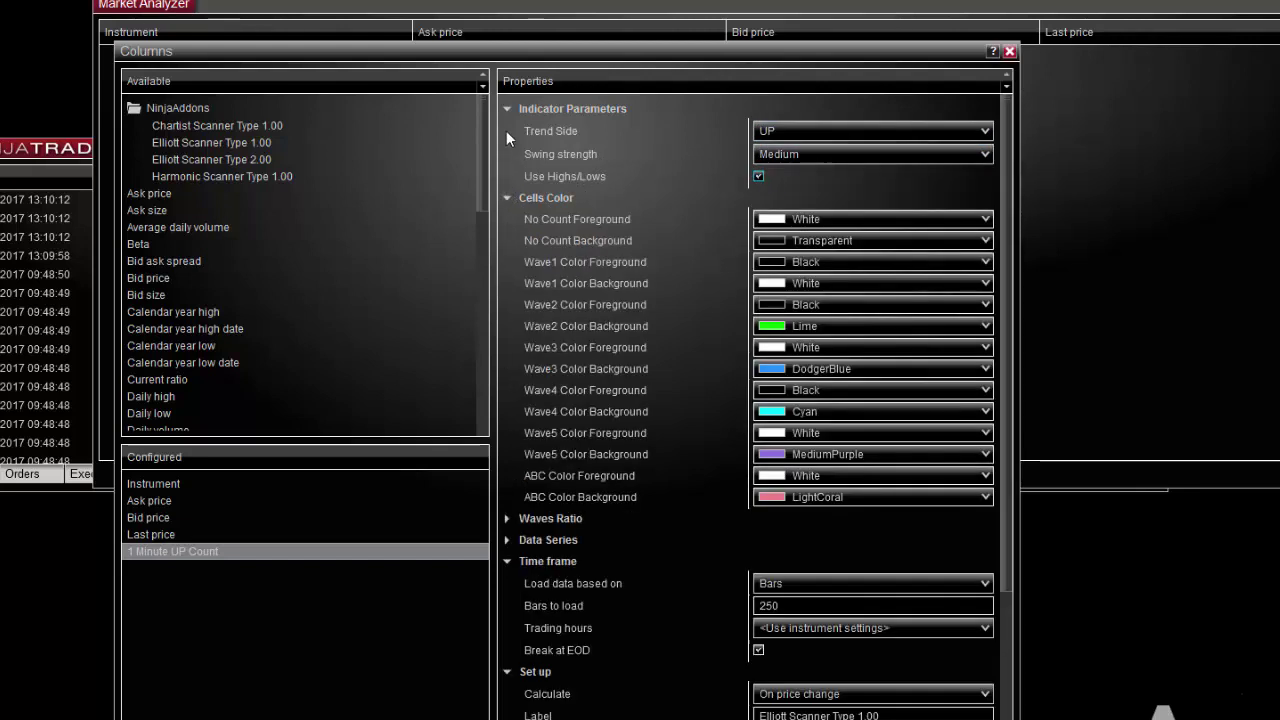
click(507, 108)
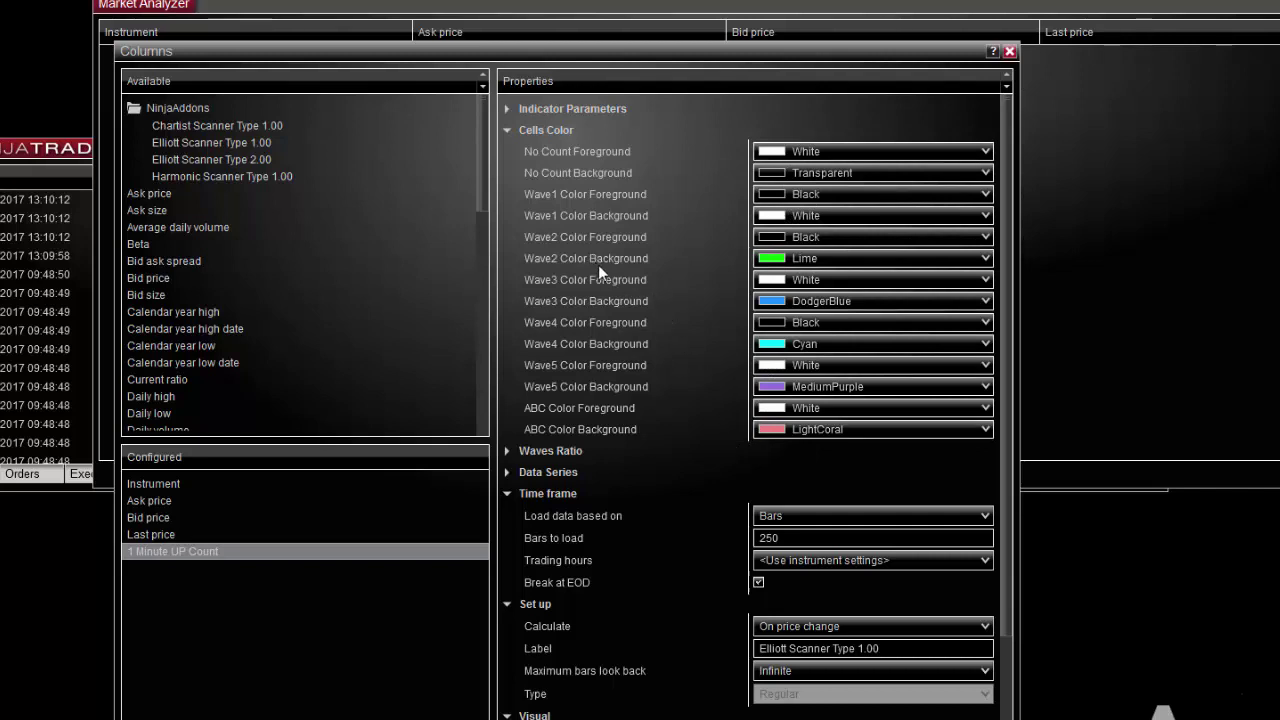
click(777, 262)
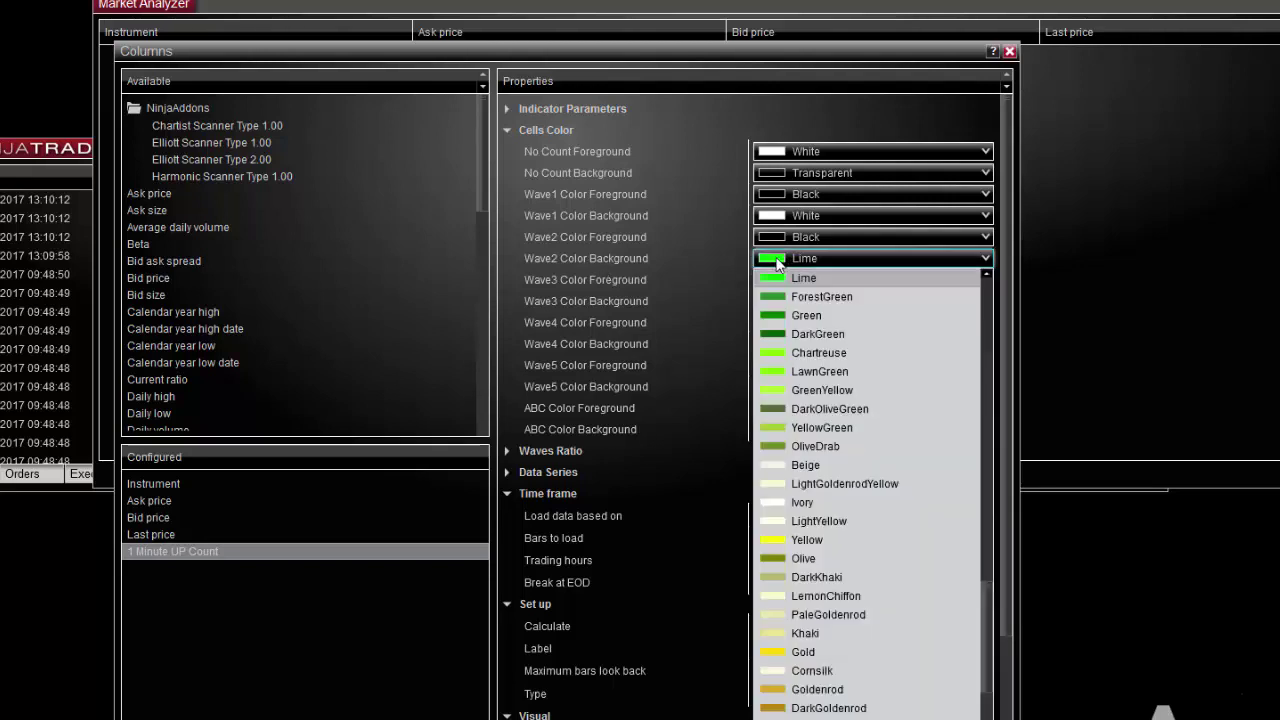
scroll(824, 472, down, 6)
scroll(848, 700, down, 5)
click(815, 392)
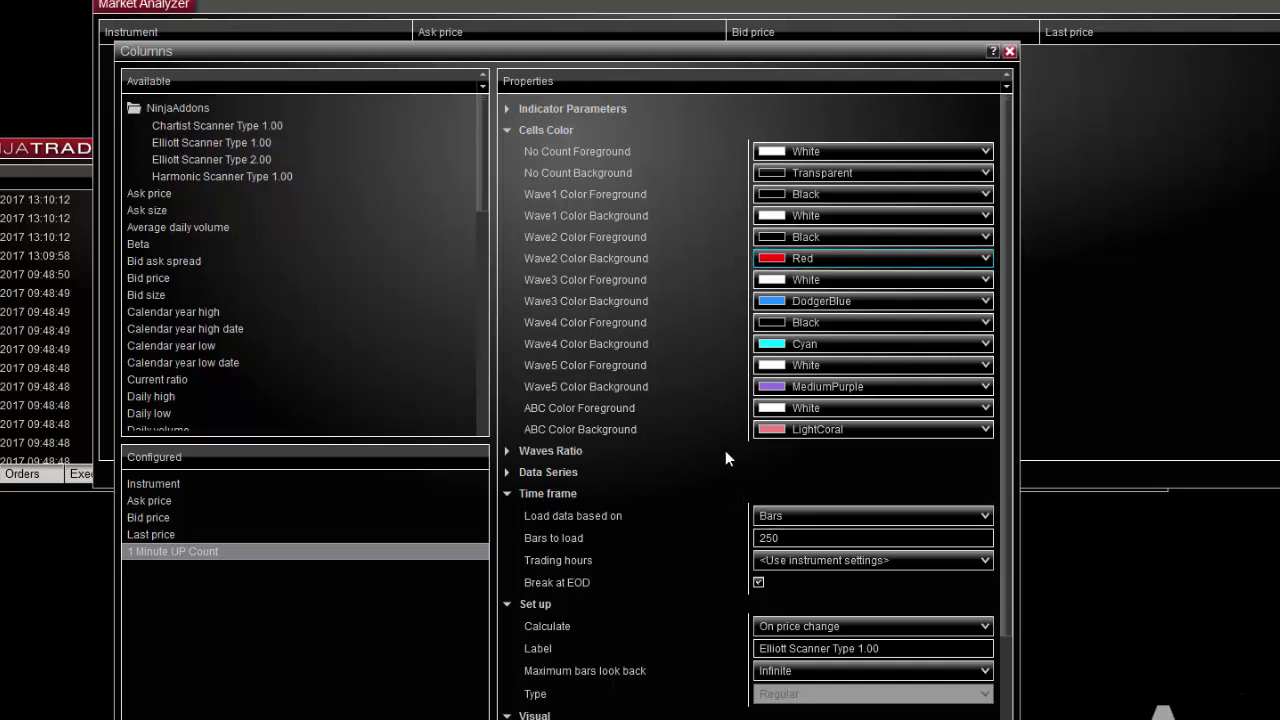
click(509, 132)
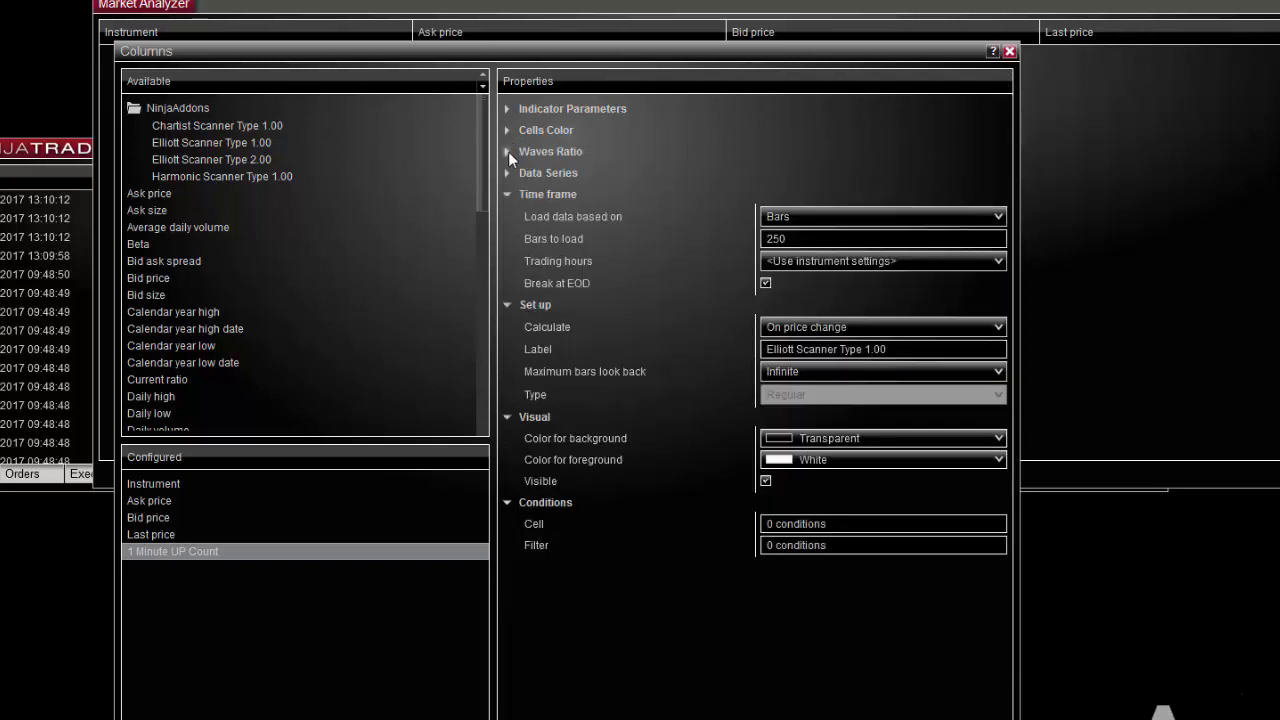
Set the scanner's data series to a Minute type with a value of 60.
click(508, 151)
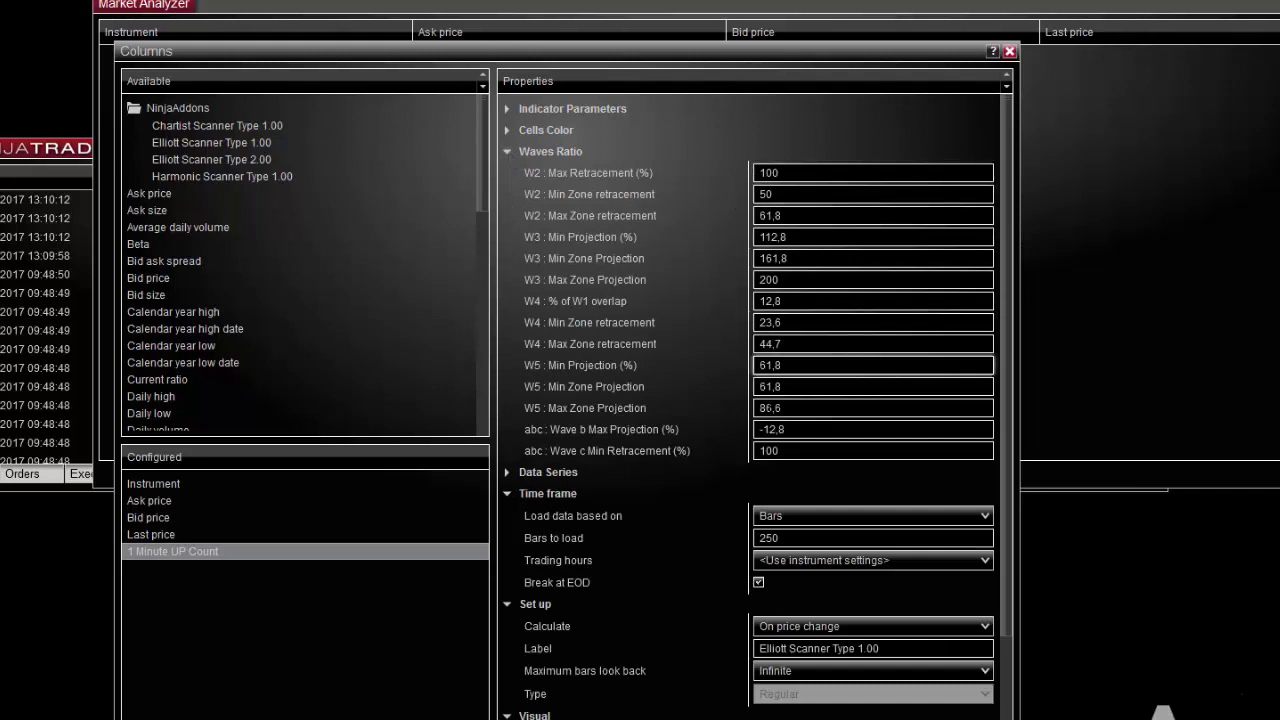
click(545, 472)
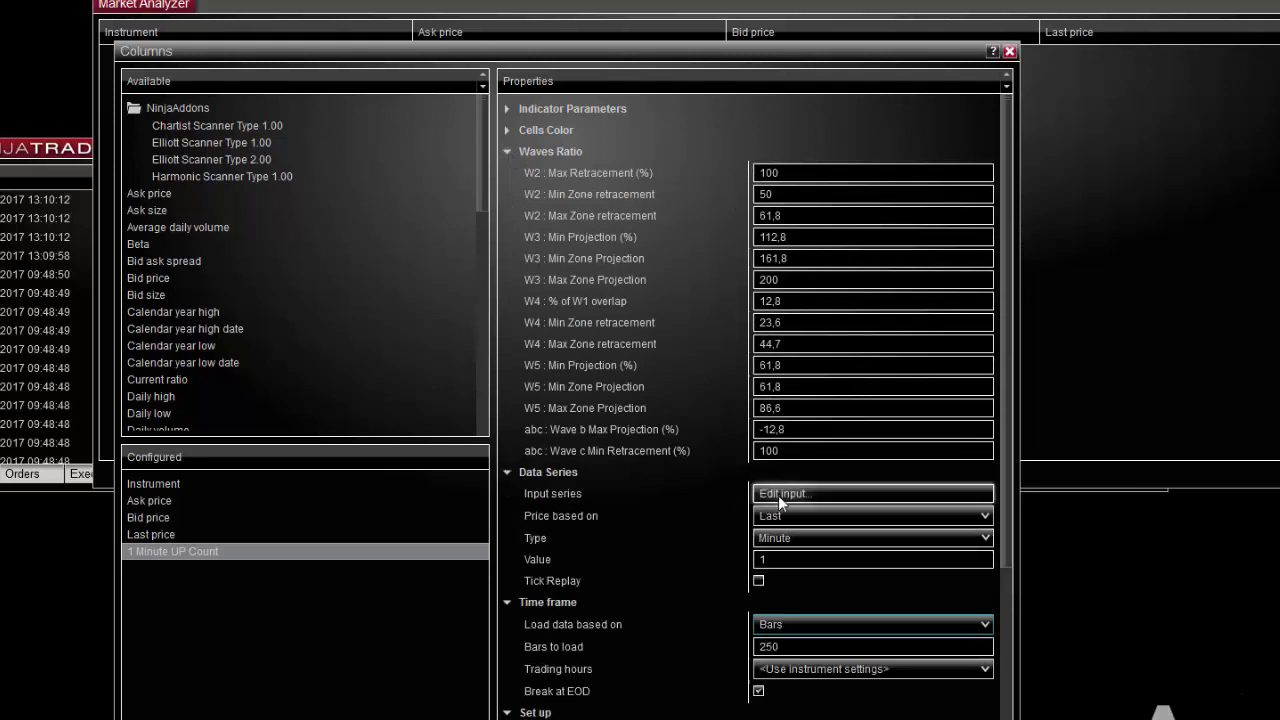
click(778, 543)
click(778, 543)
click(779, 556)
text(60)
click(700, 579)
Set the scanner's time frame to load 200 bars.
scroll(694, 595, down, 3)
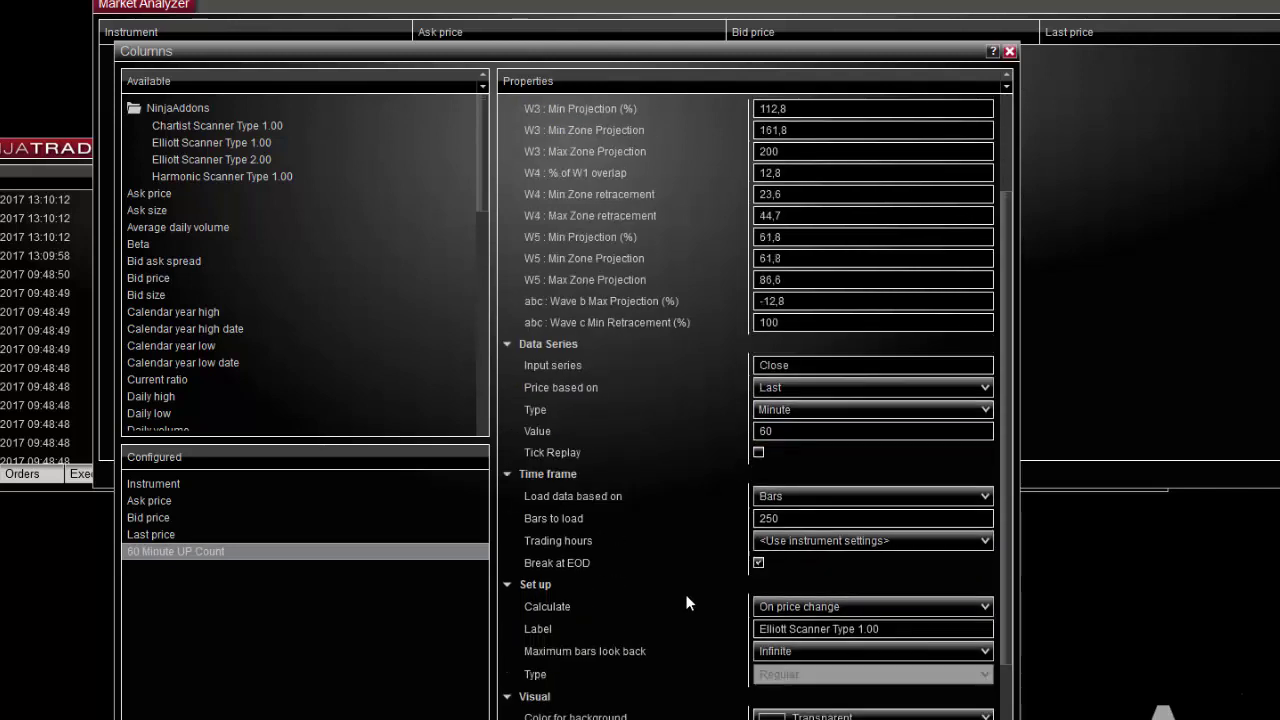
click(779, 518)
key(ctrl+a)
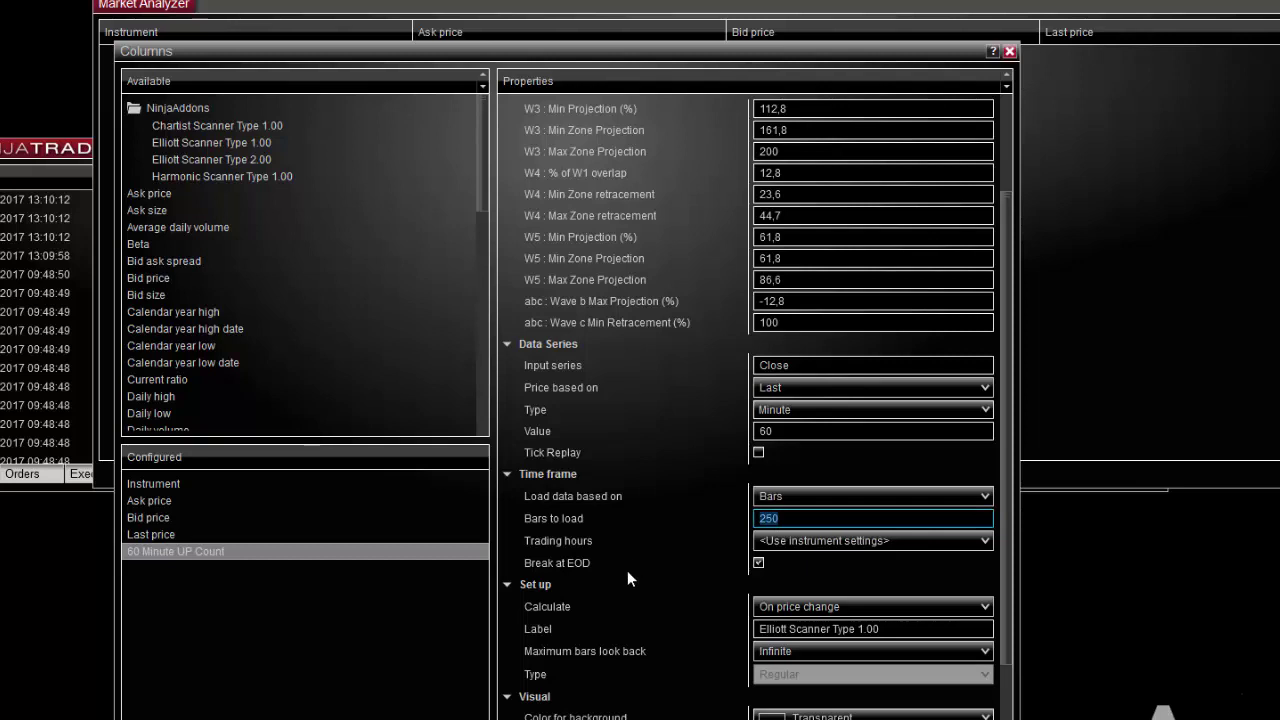
text(200)
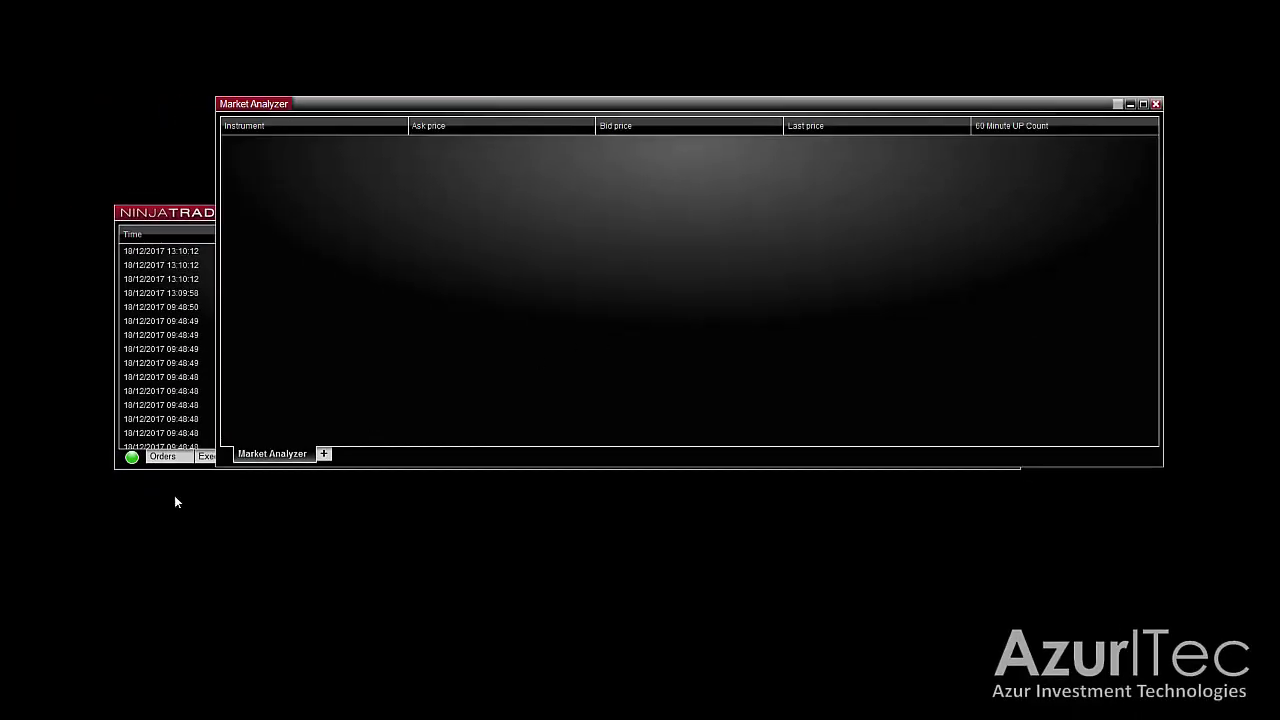
Add the NQ 03-18 instrument as a row in the Market Analyzer.
right_click(612, 241)
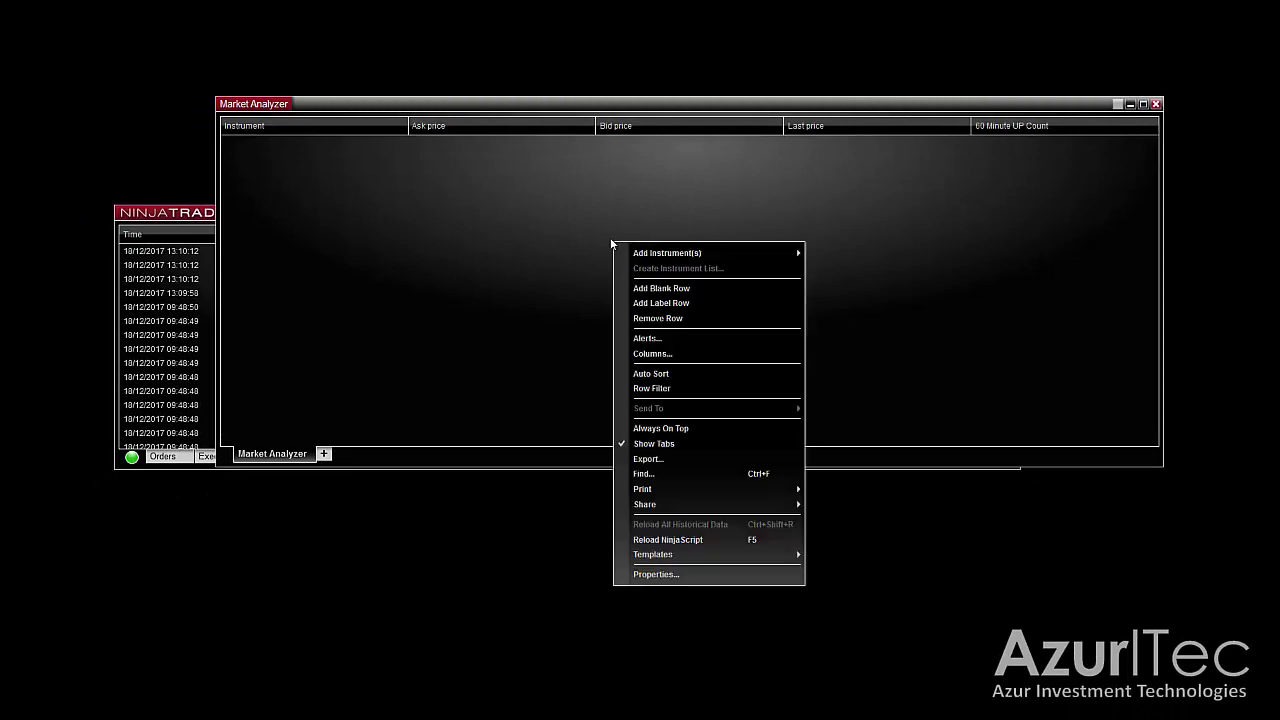
mouse_move(785, 252)
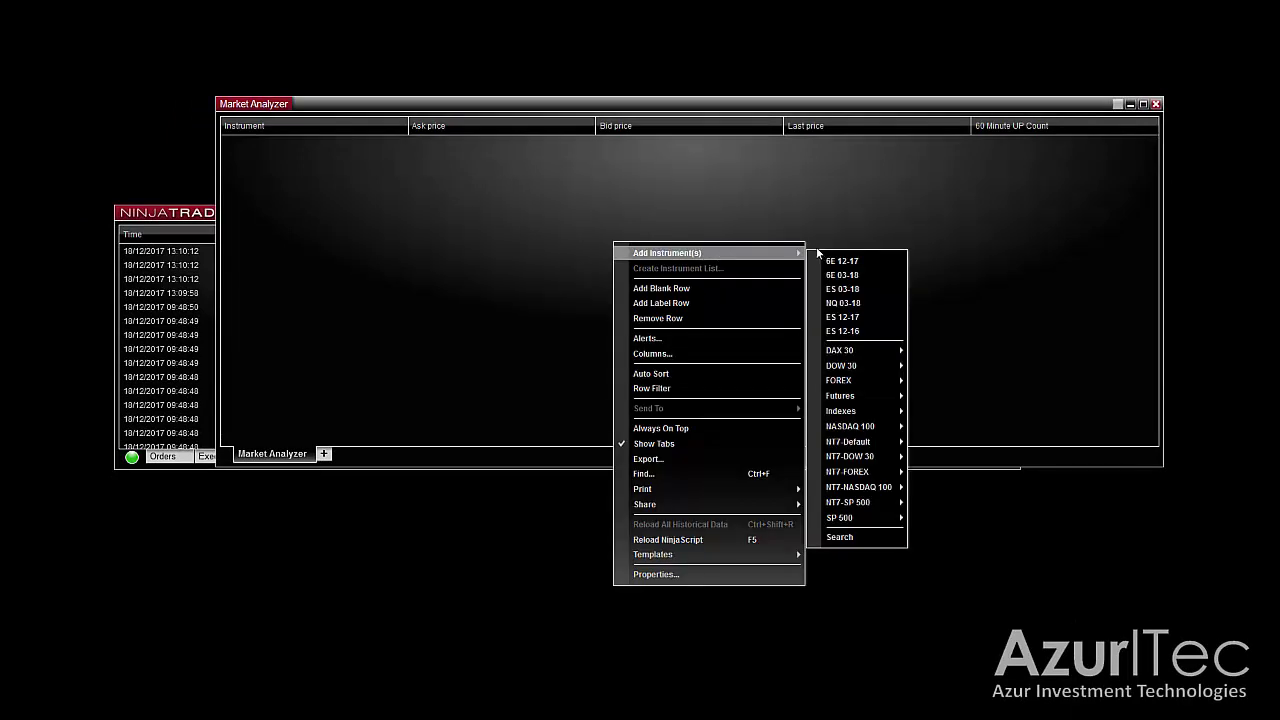
click(851, 305)
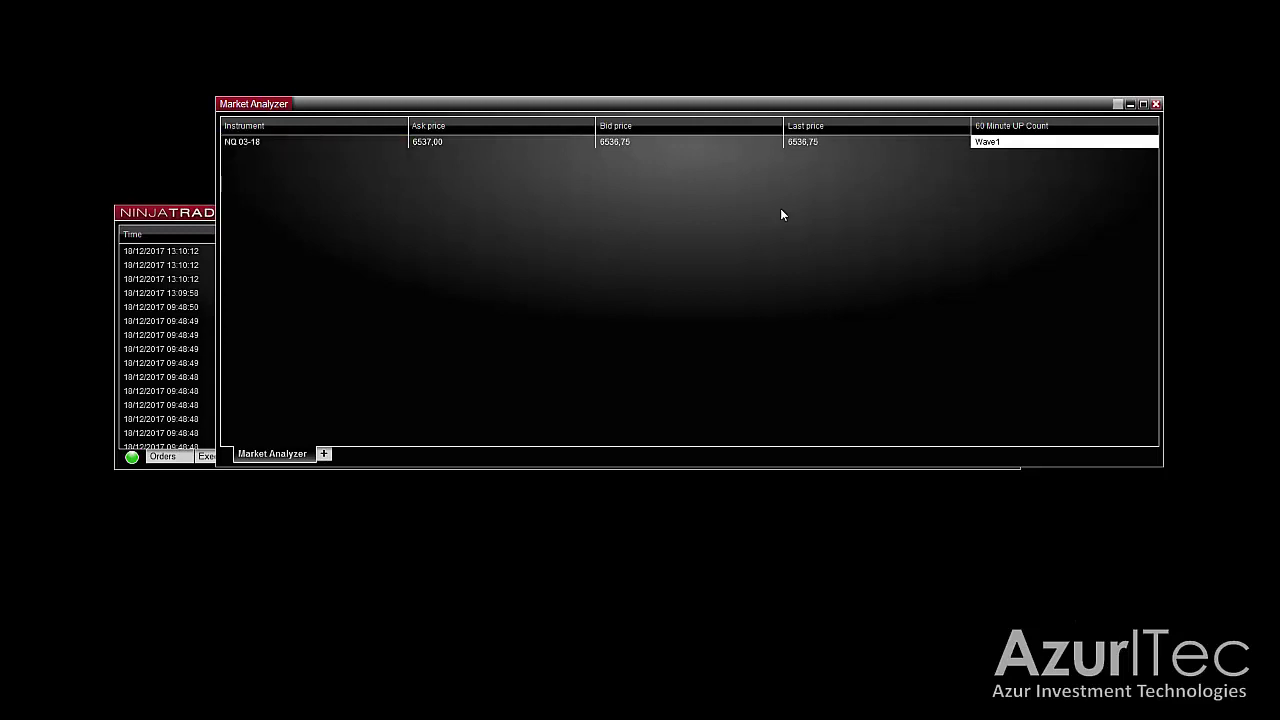
Load the ElliottType1_Scanner_UPDW template into the Market Analyzer and maximize its window.
right_click(782, 214)
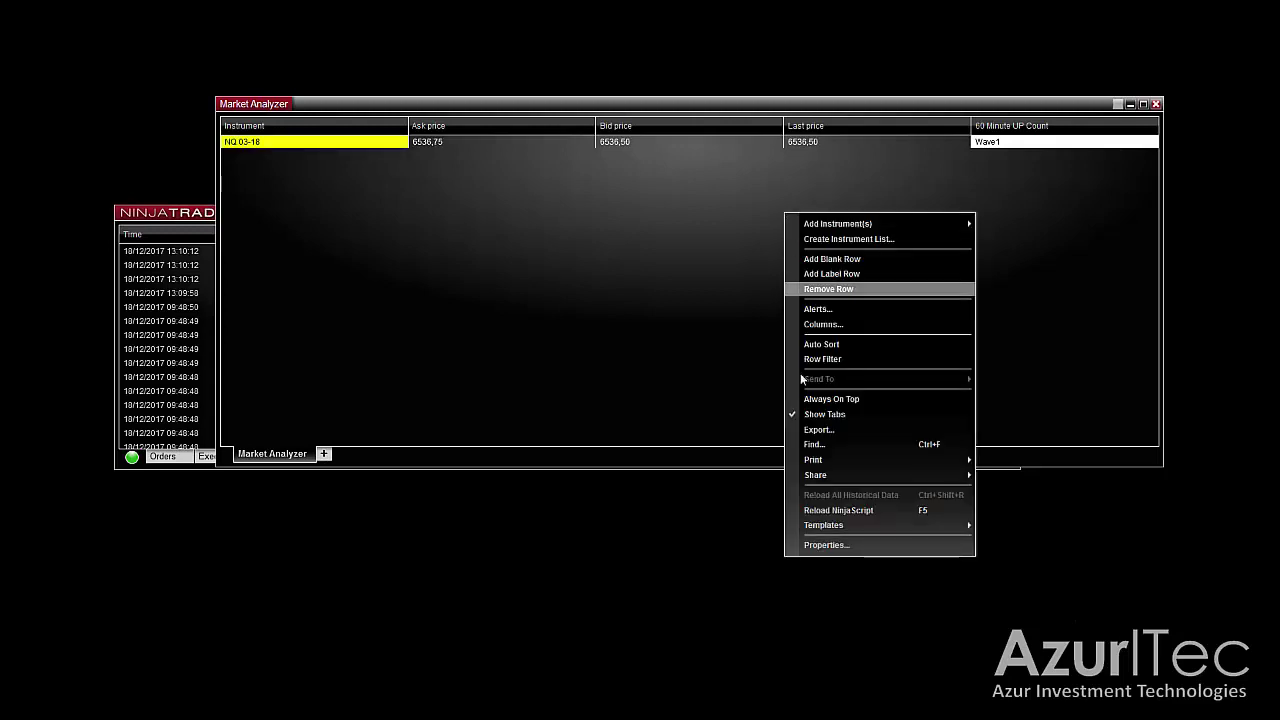
mouse_move(839, 522)
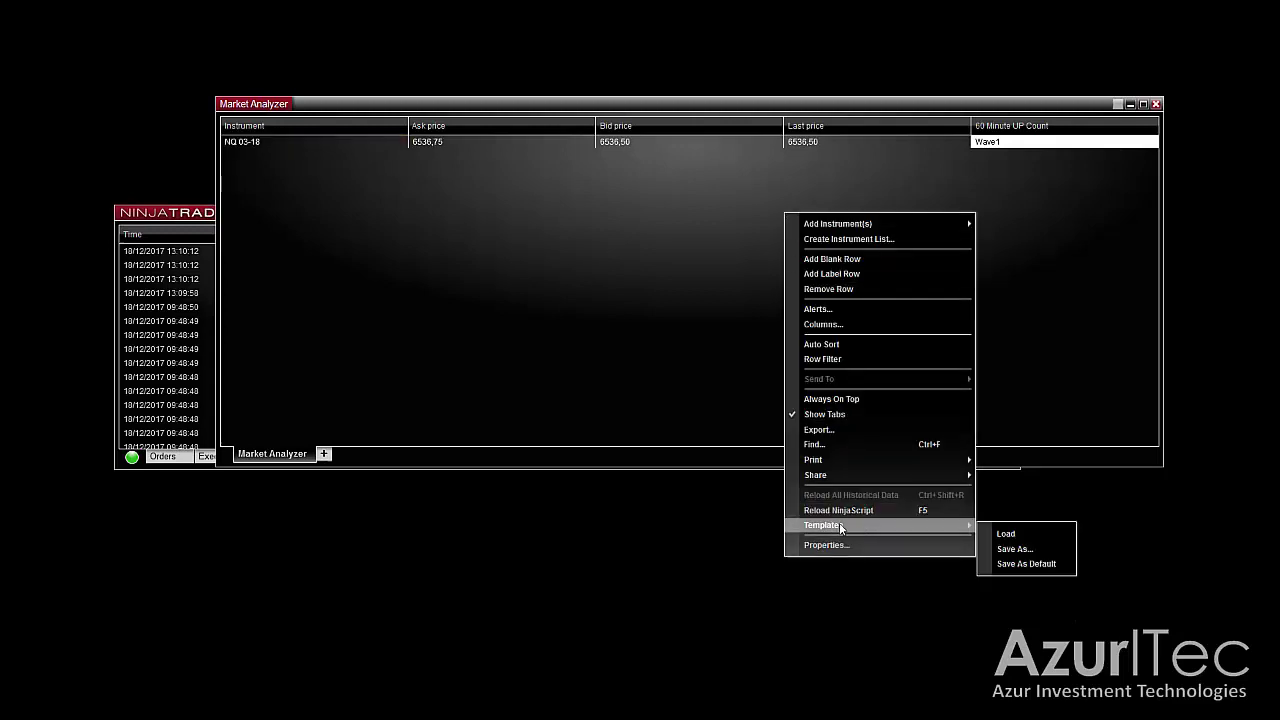
click(1001, 534)
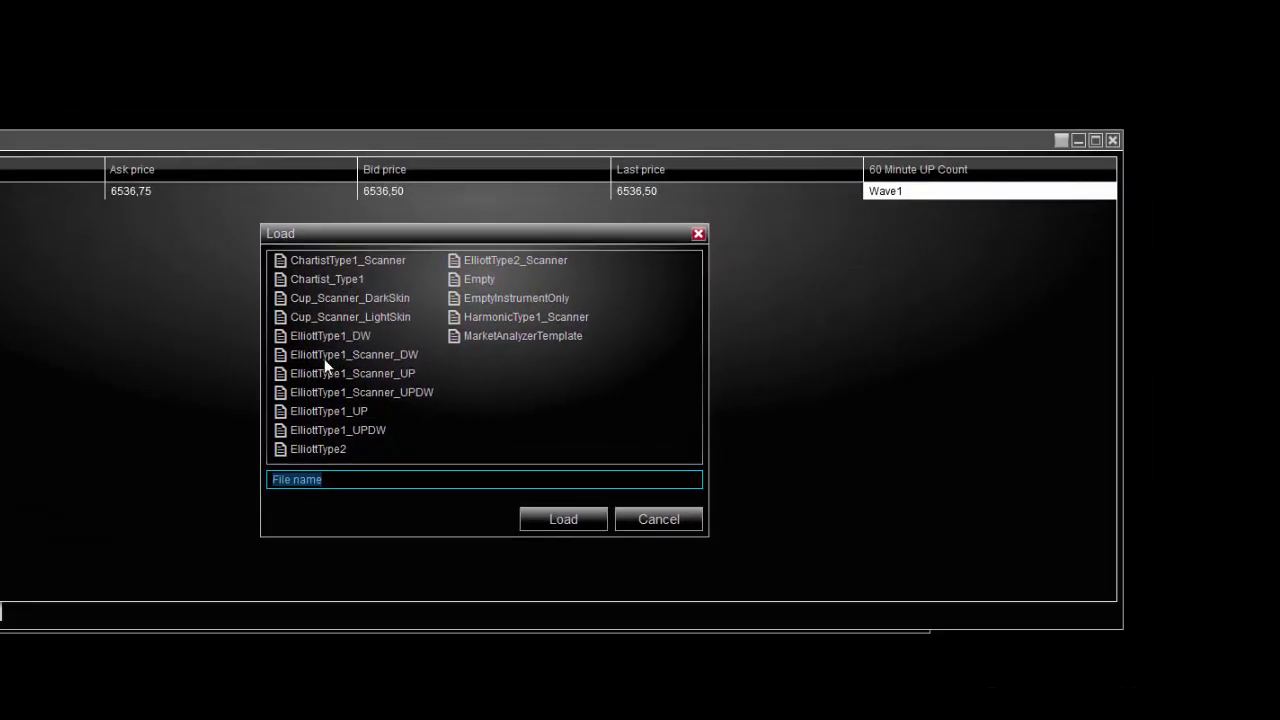
click(324, 356)
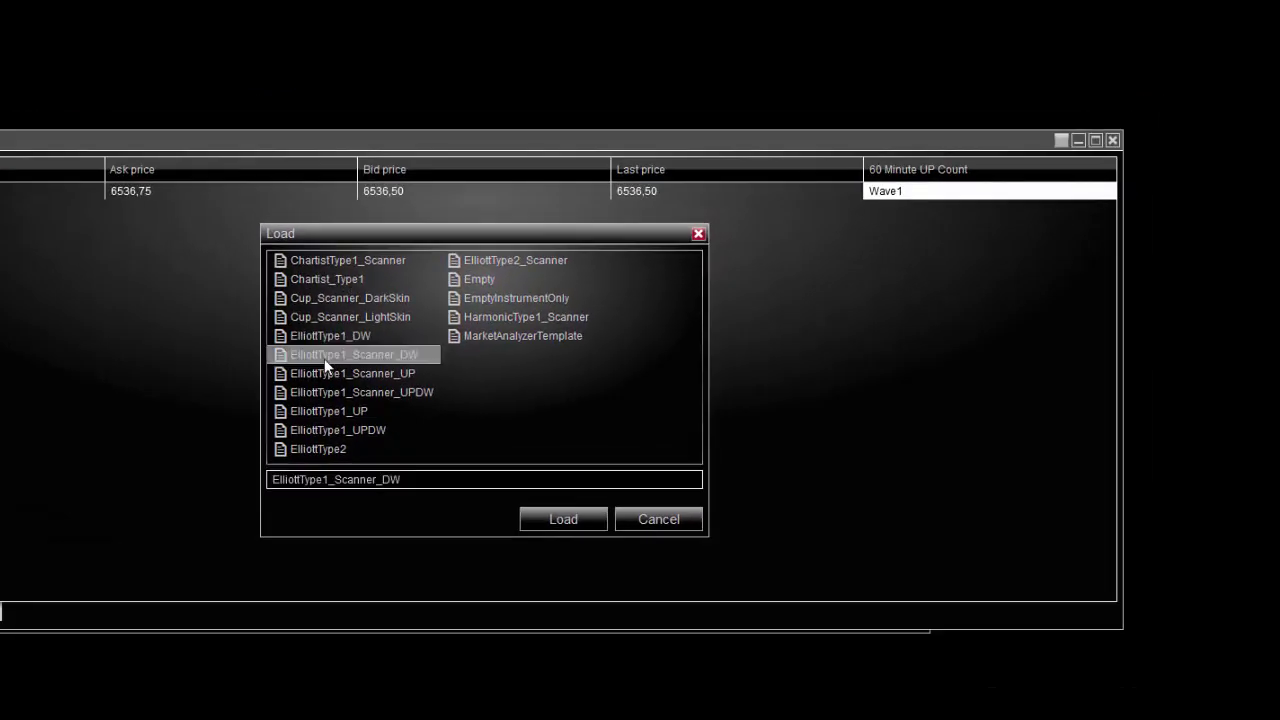
click(371, 376)
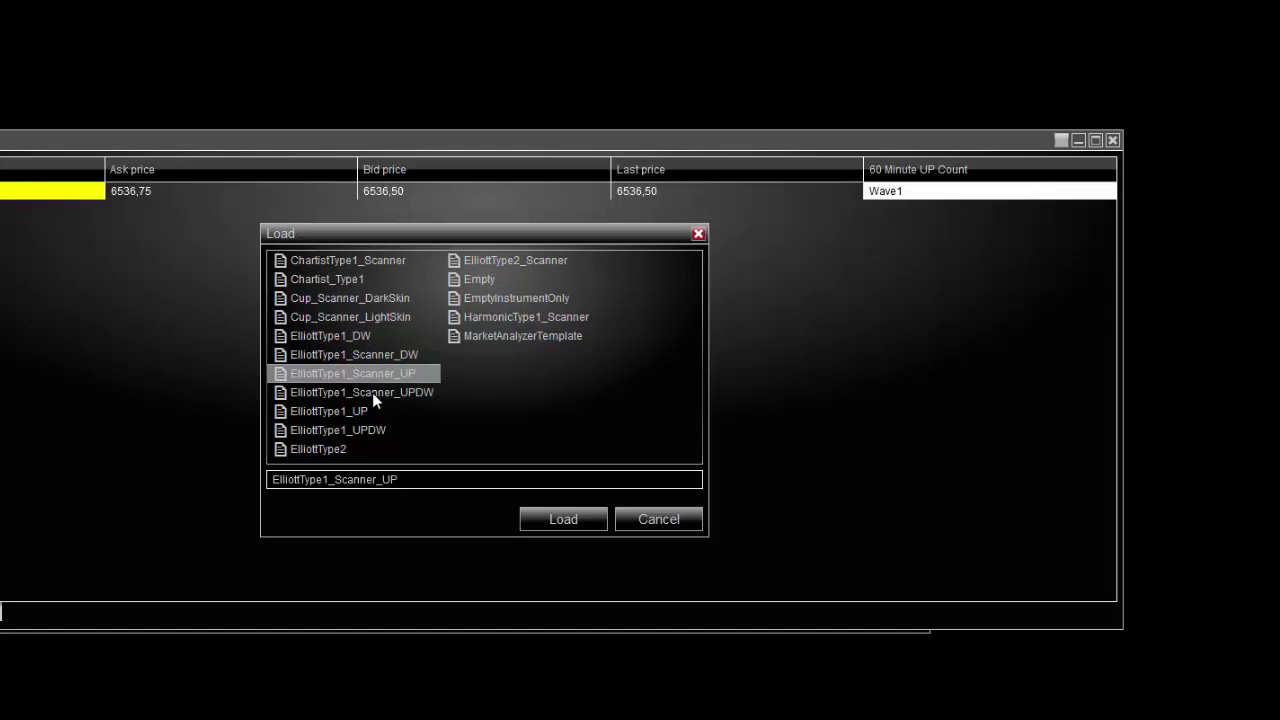
click(373, 393)
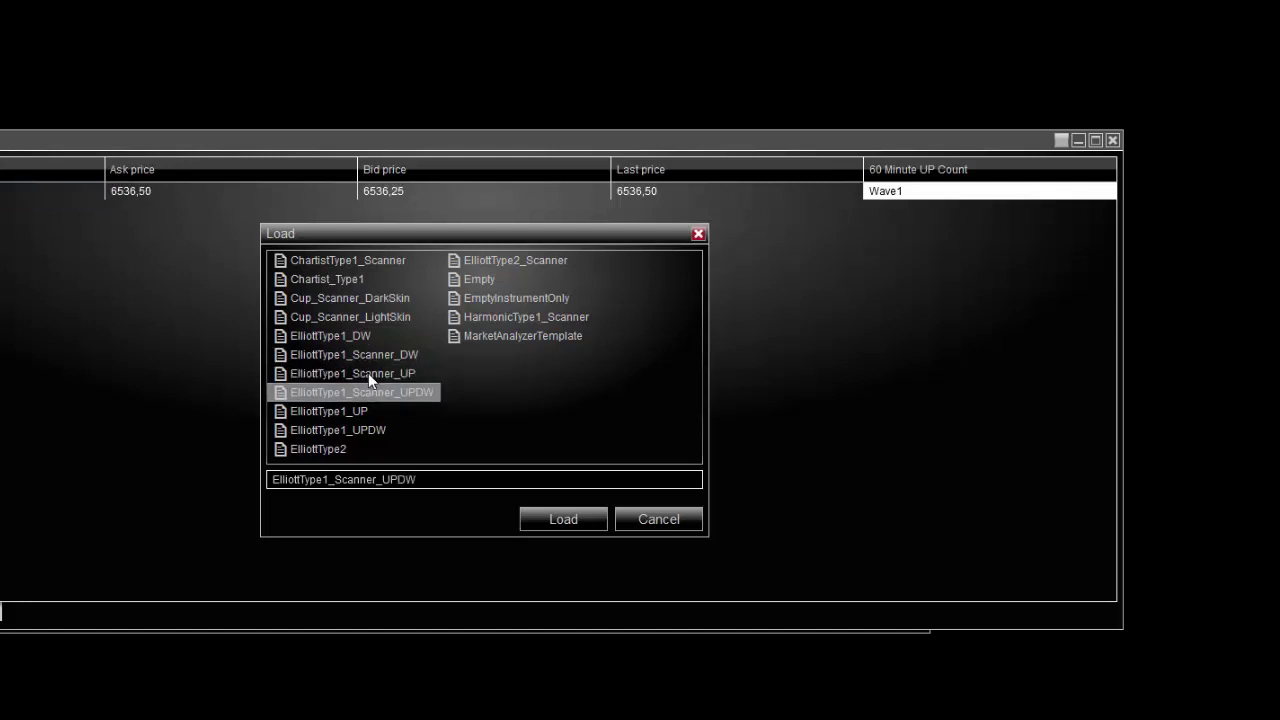
double_click(371, 391)
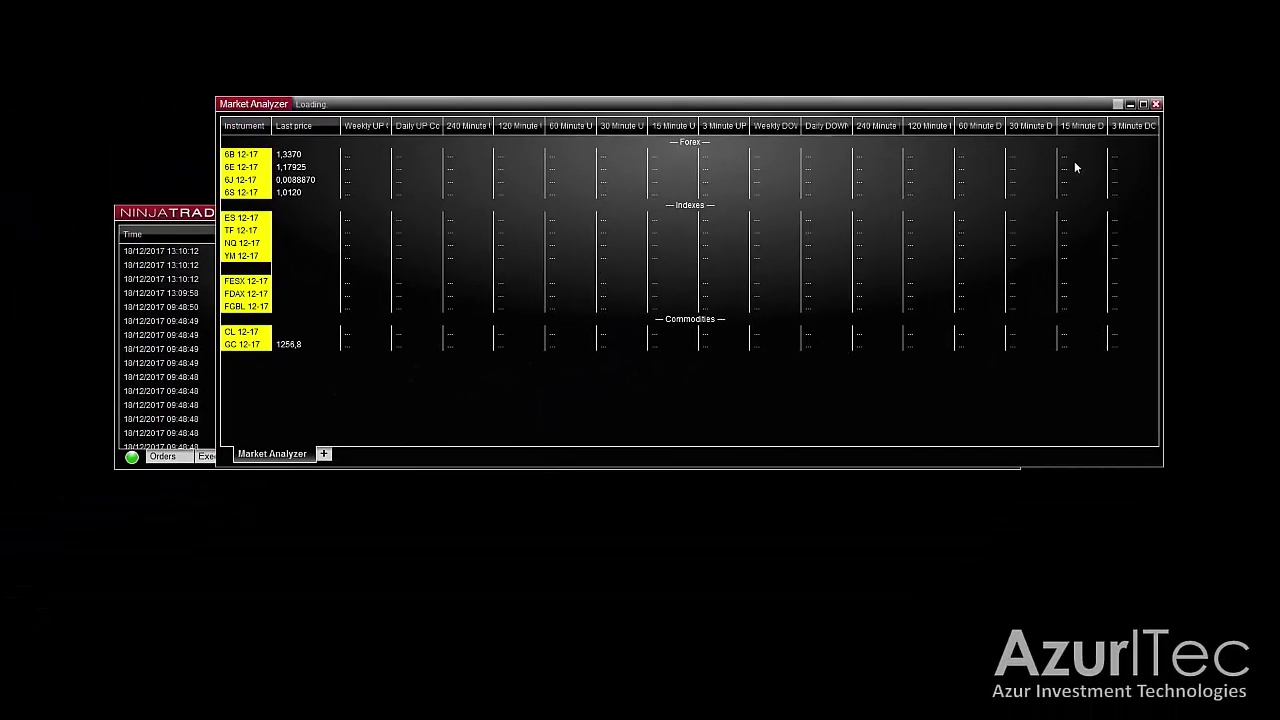
click(1143, 104)
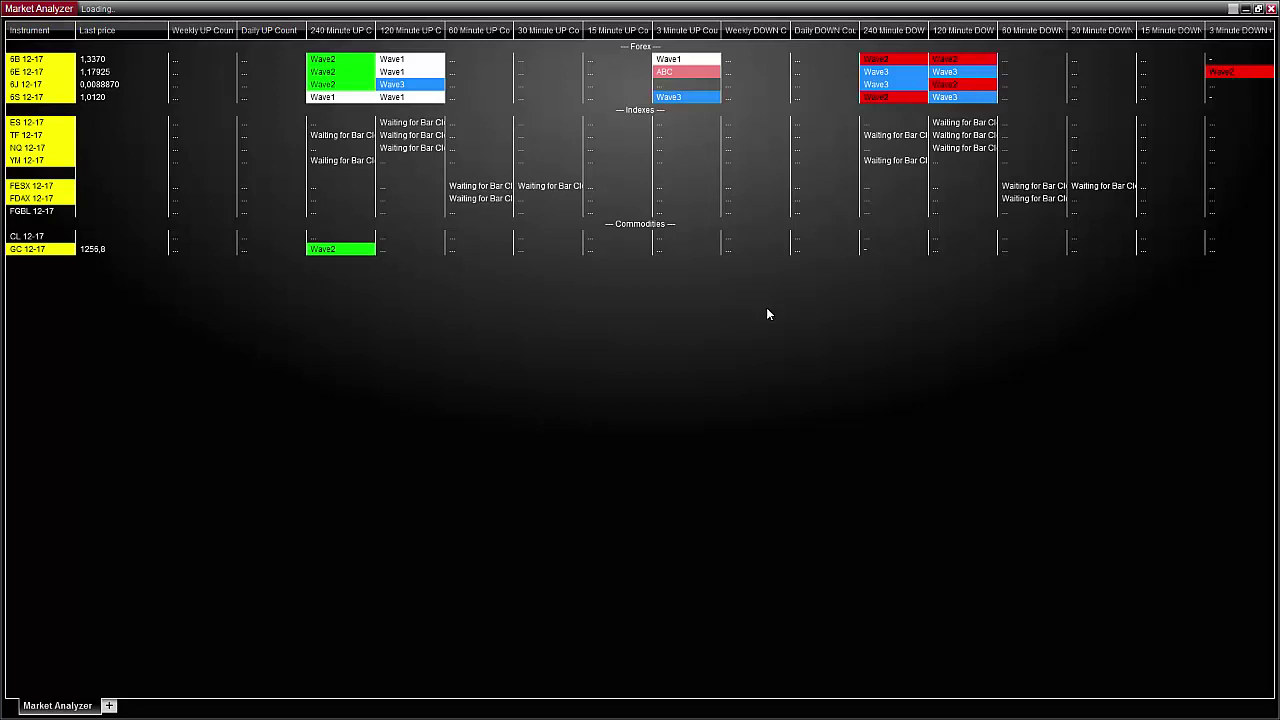
Add an Elliott Scanner Type 2.00 column from the NinjaAddons folder to the Market Analyzer, keeping its default 1-minute settings.
right_click(712, 321)
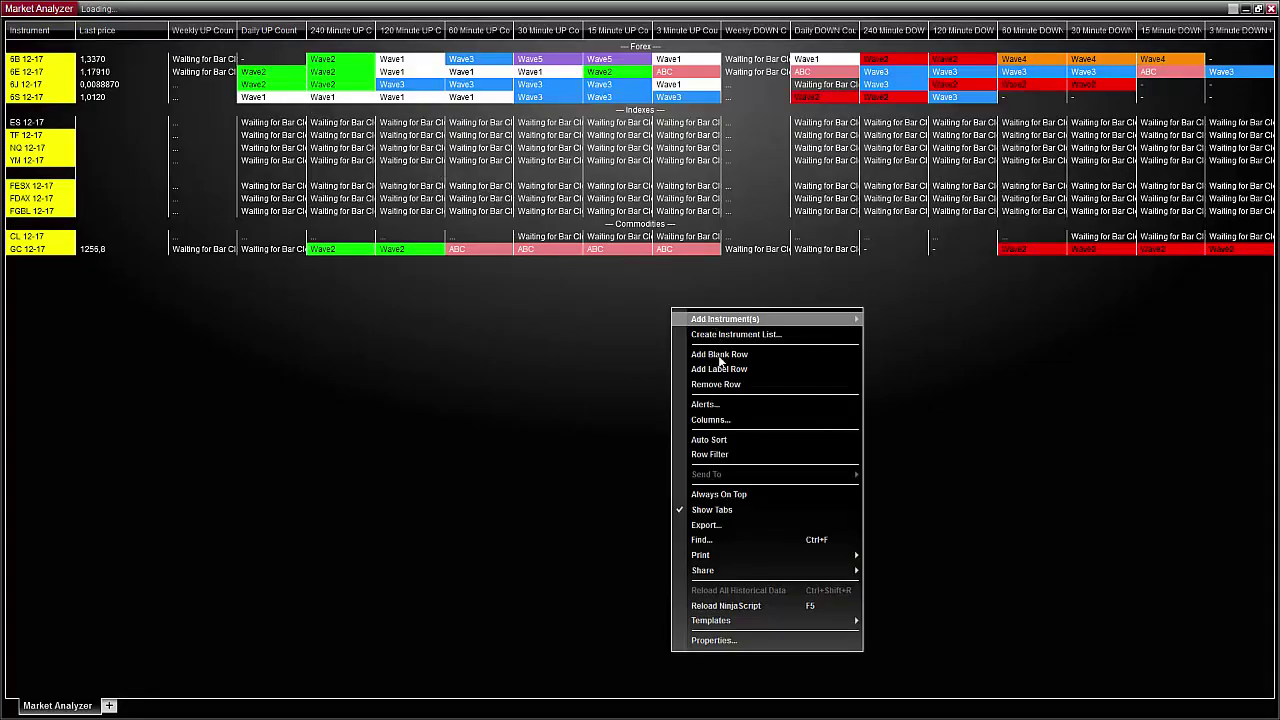
click(722, 421)
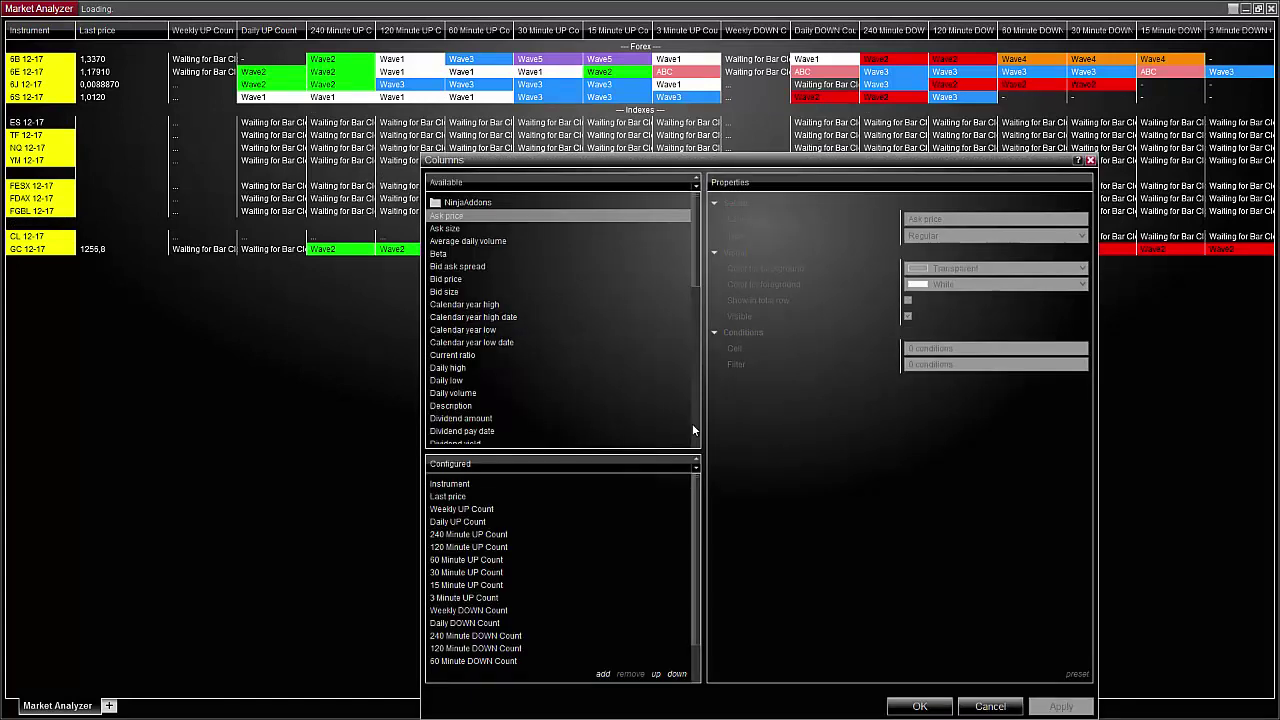
click(481, 204)
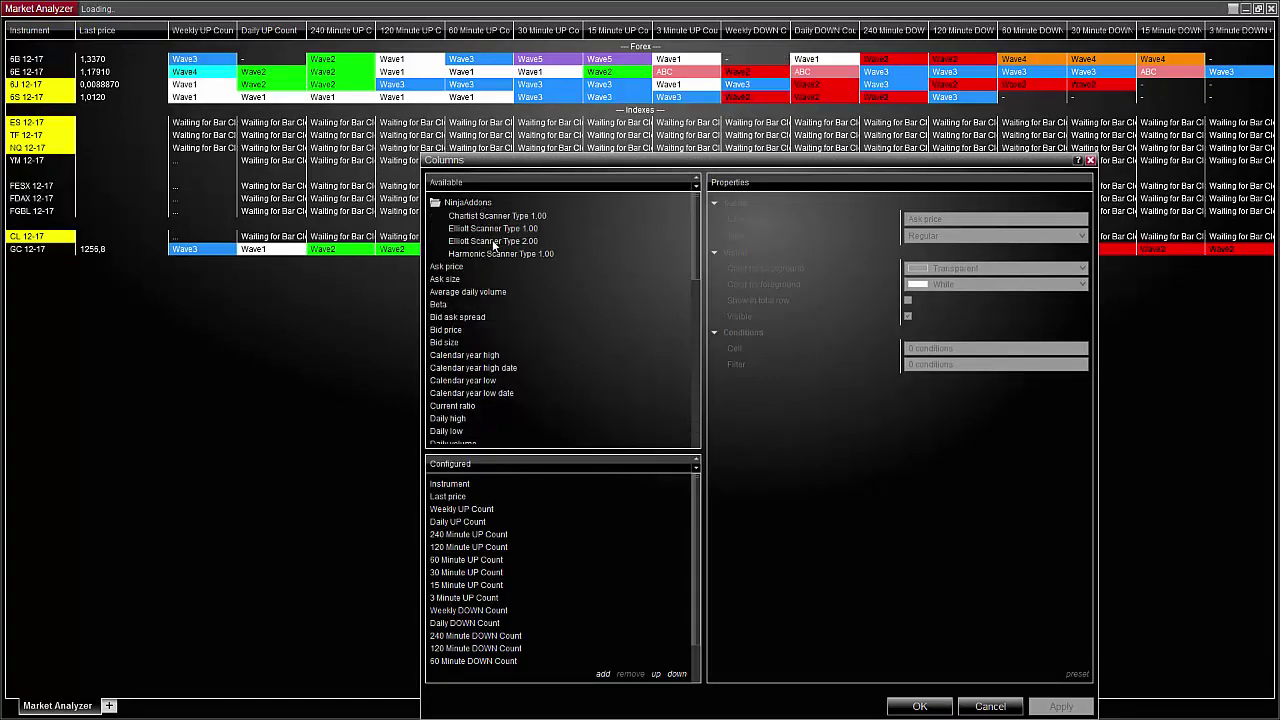
double_click(493, 243)
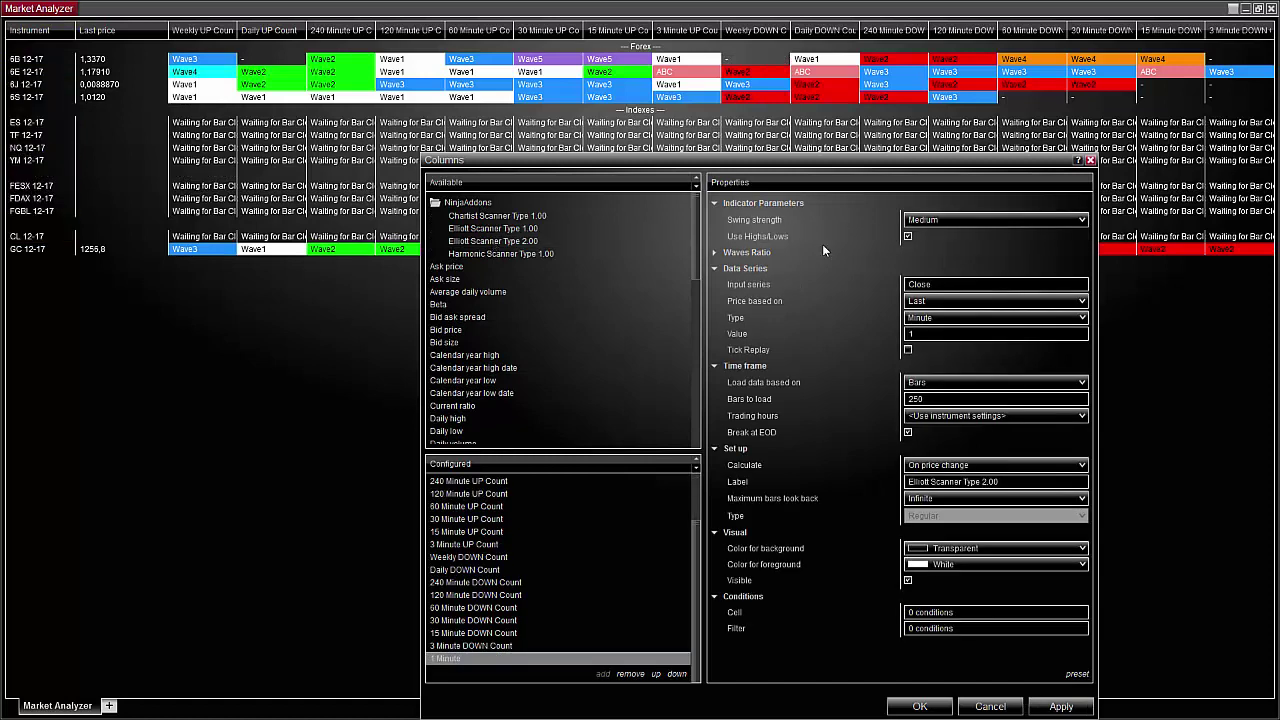
click(715, 268)
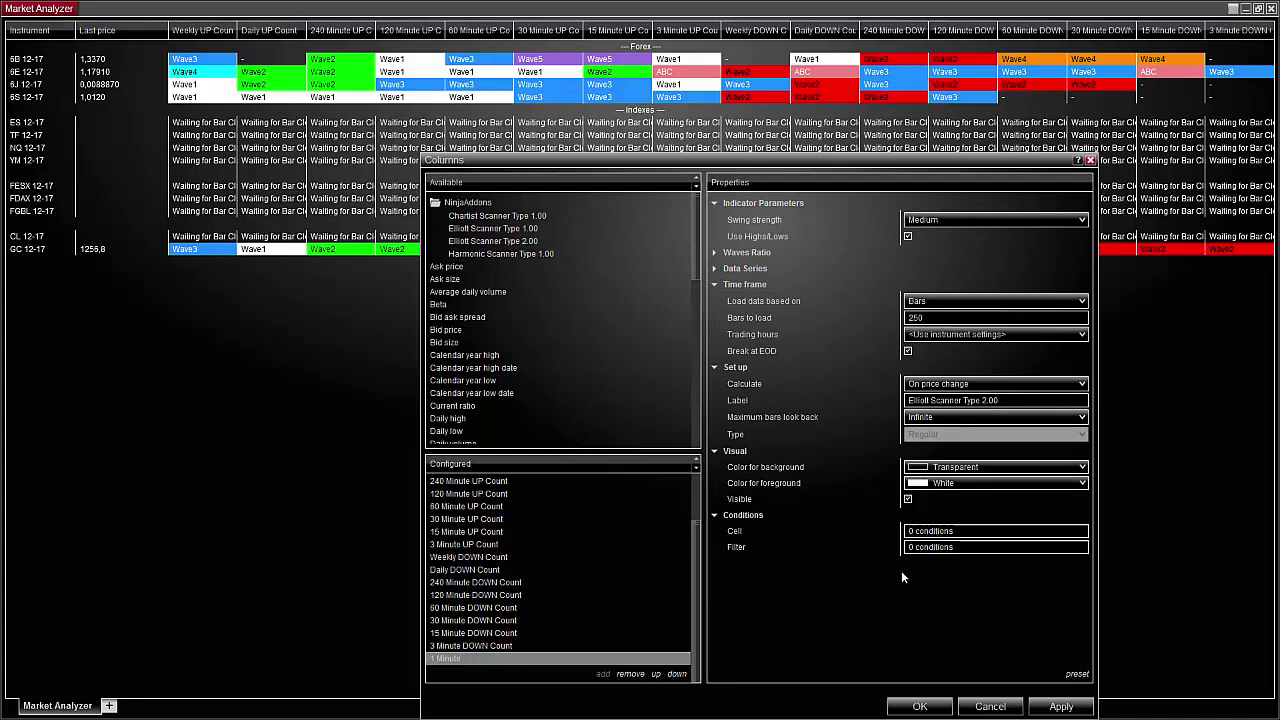
key(Return)
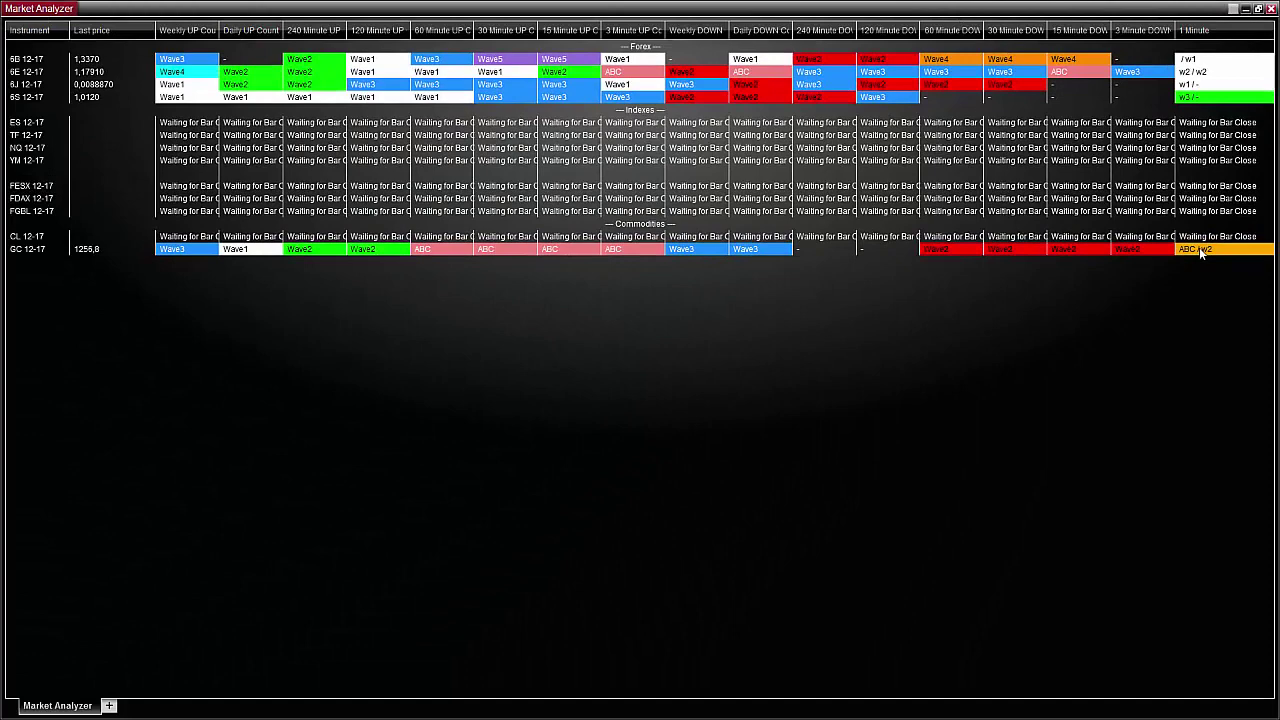
Load the scanner template that has one column per time frame, from Weekly and Daily down to 3 Minute.
right_click(747, 313)
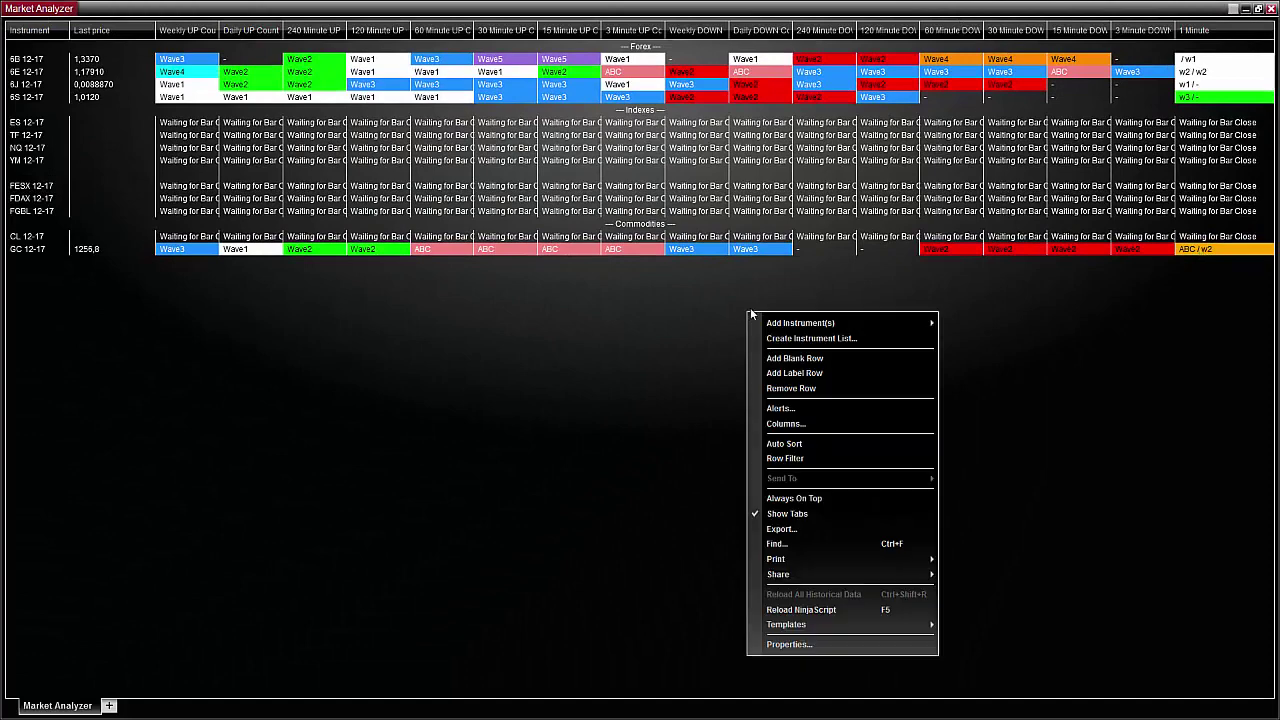
mouse_move(909, 624)
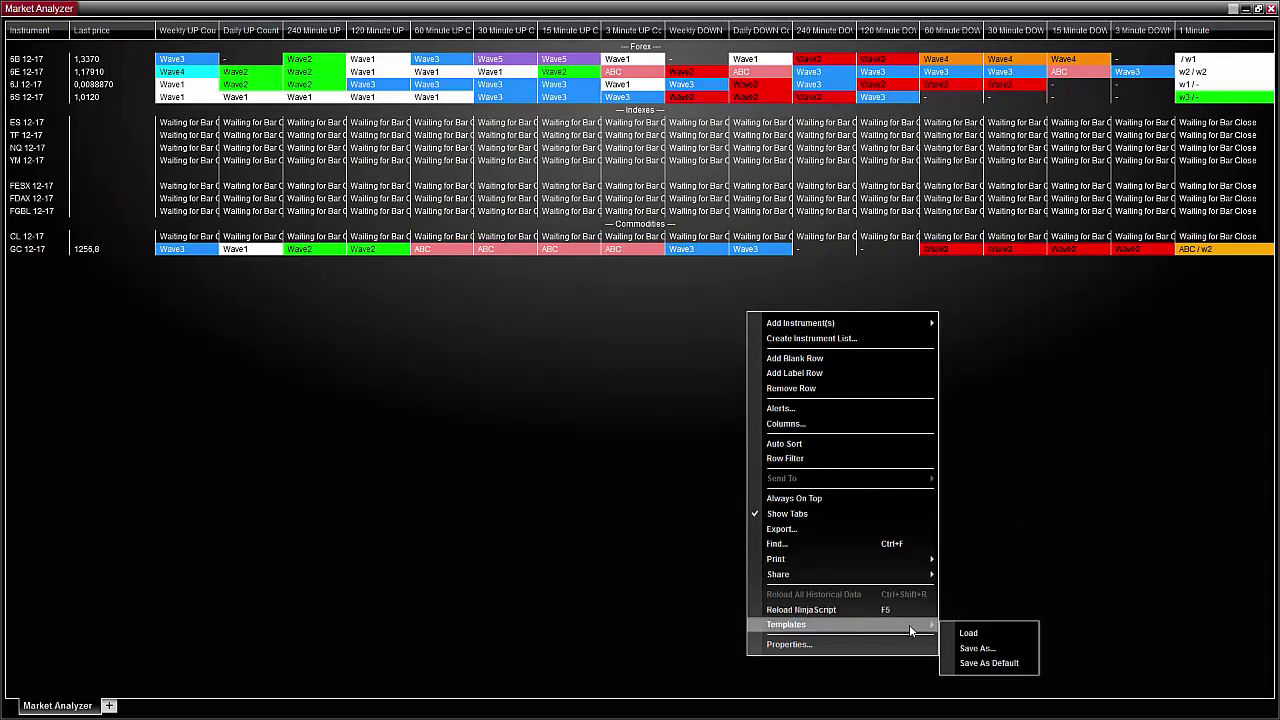
click(968, 632)
click(699, 463)
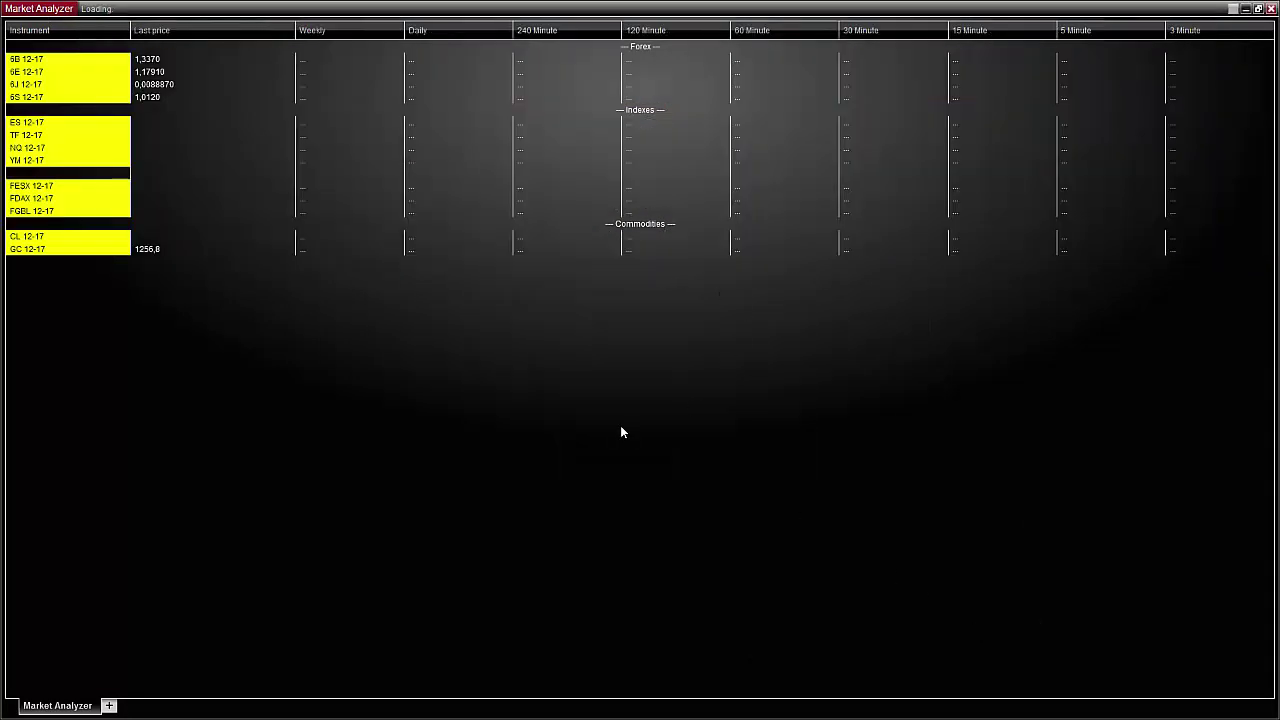